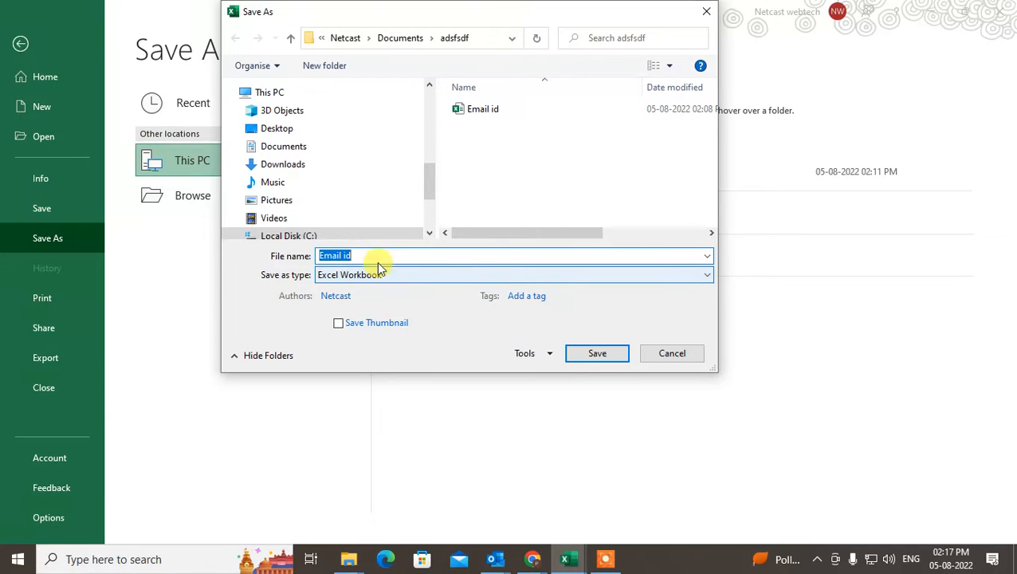
pyautogui.click(335, 256)
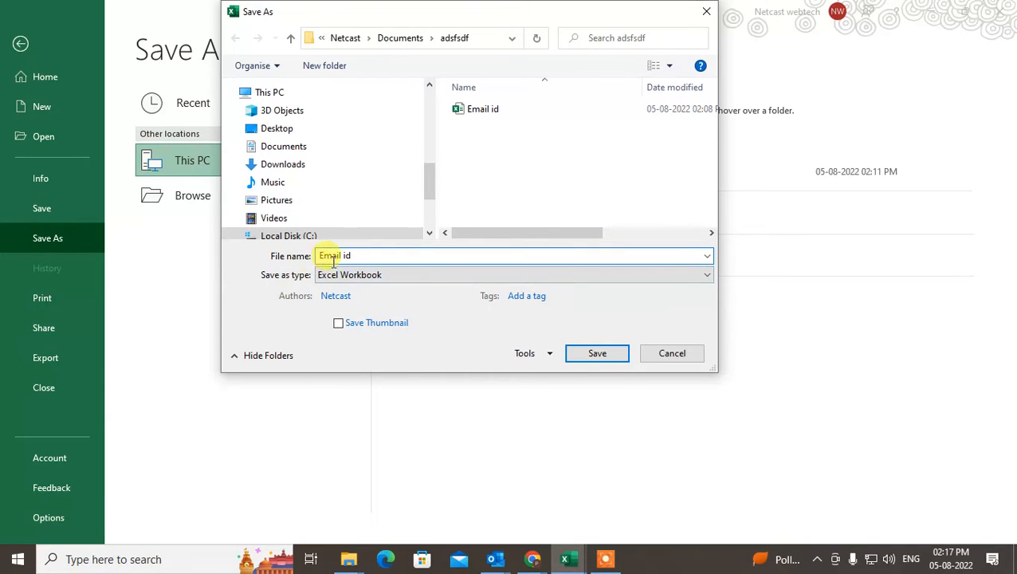
pyautogui.click(359, 274)
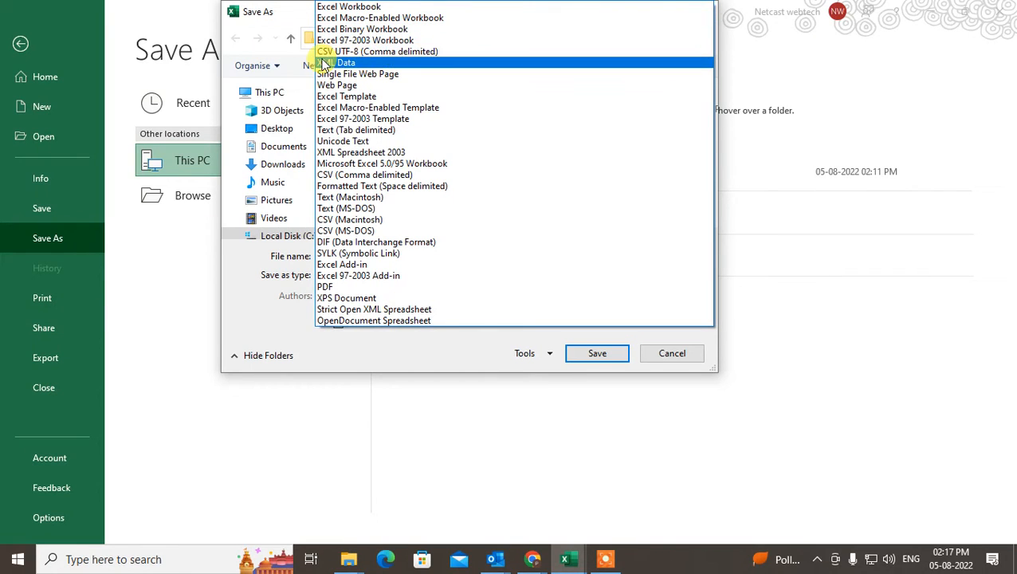
pyautogui.click(385, 53)
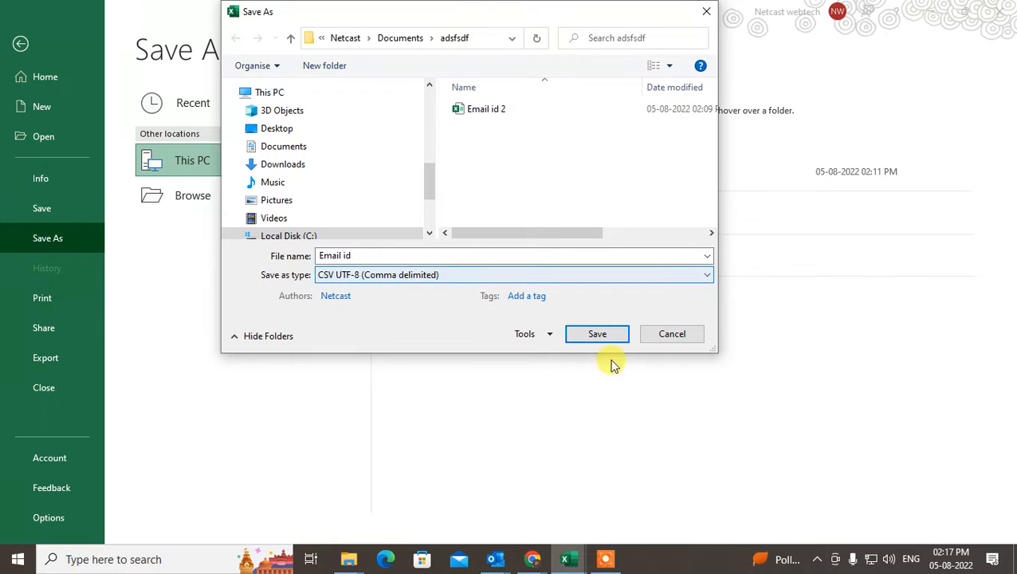
pyautogui.click(598, 337)
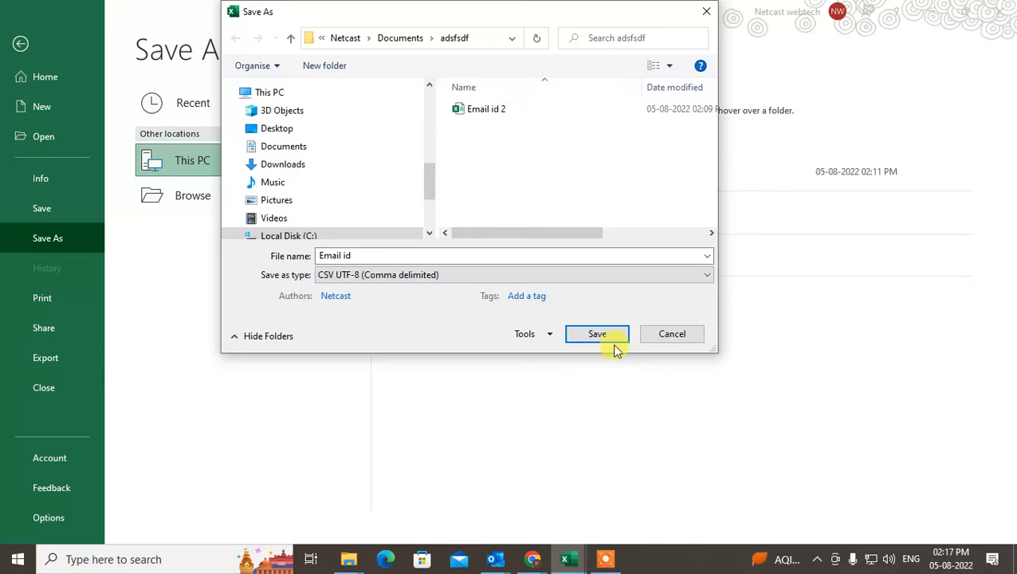
pyautogui.click(677, 344)
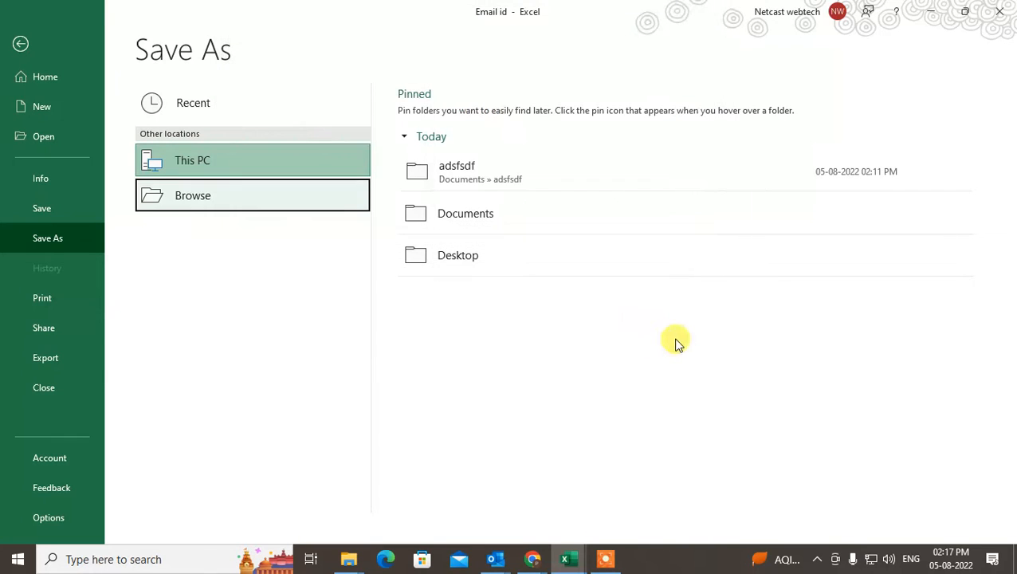
# Step: Switch to the Outlook inbox window and open the Import and Export Wizard
pyautogui.moveTo(490, 556)
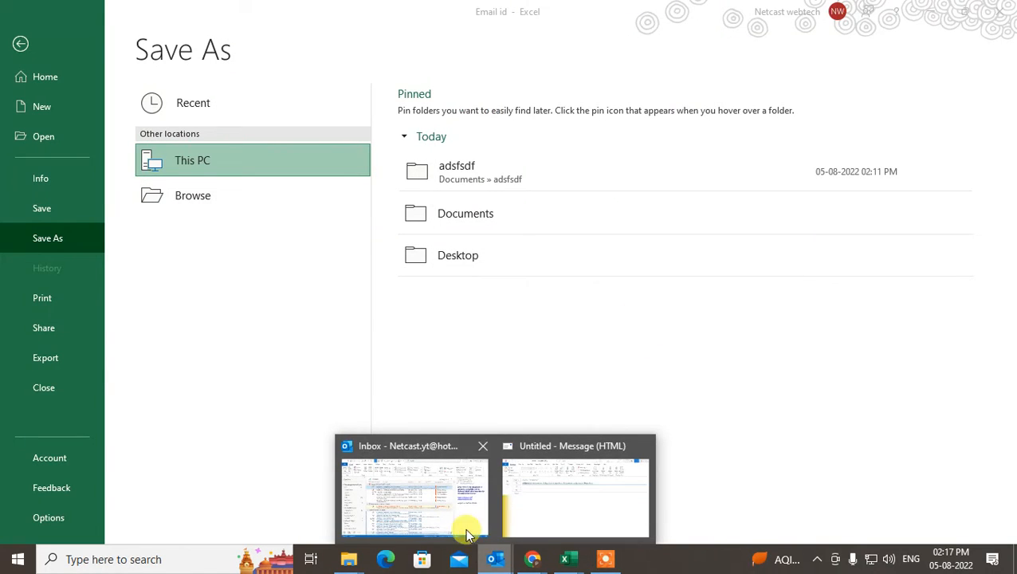
pyautogui.click(448, 489)
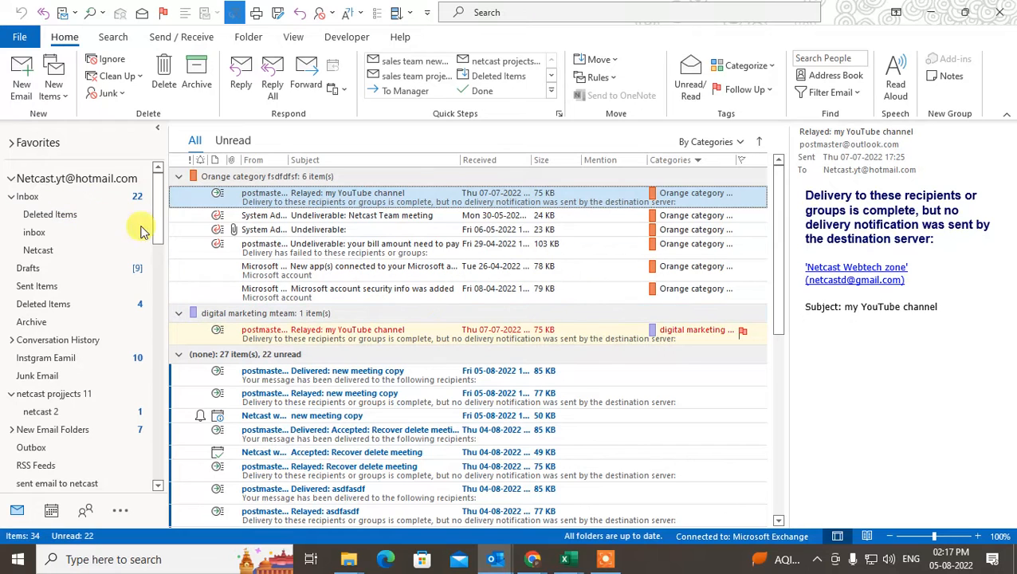
pyautogui.click(17, 37)
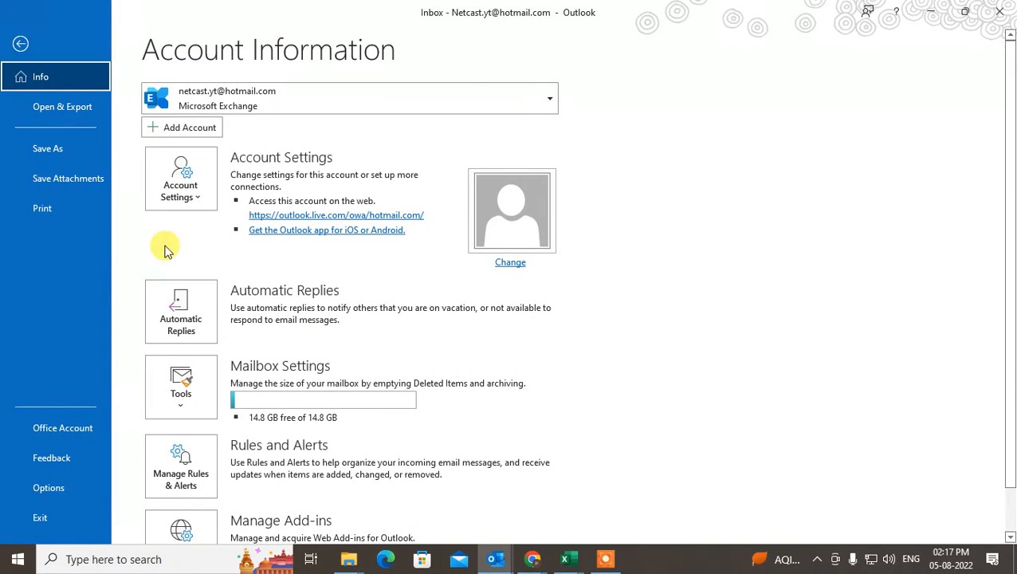
pyautogui.click(51, 105)
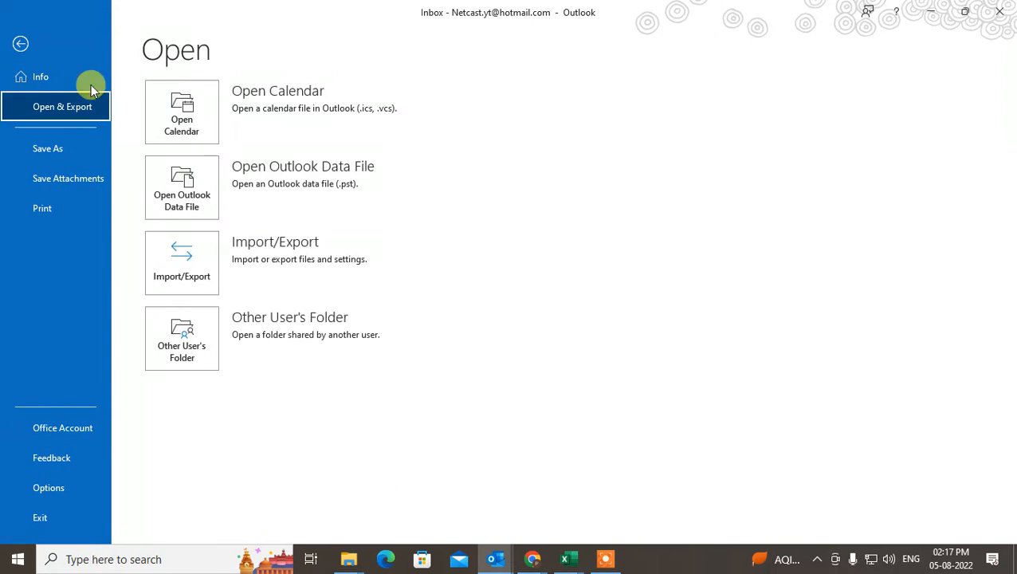
pyautogui.click(189, 263)
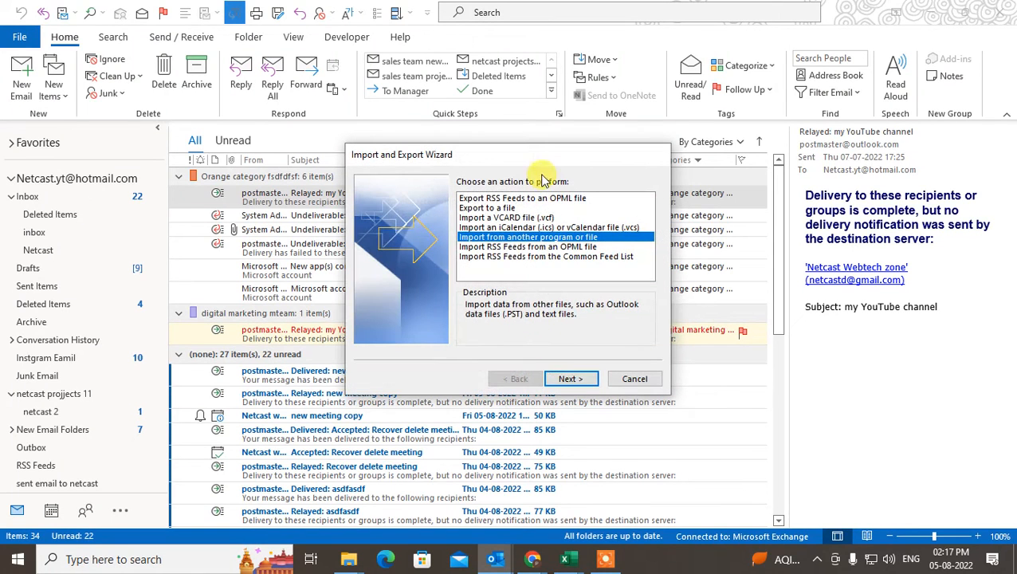
# Step: Choose importing from another program or file, with Comma Separated Values as the file type
pyautogui.click(486, 247)
pyautogui.click(482, 236)
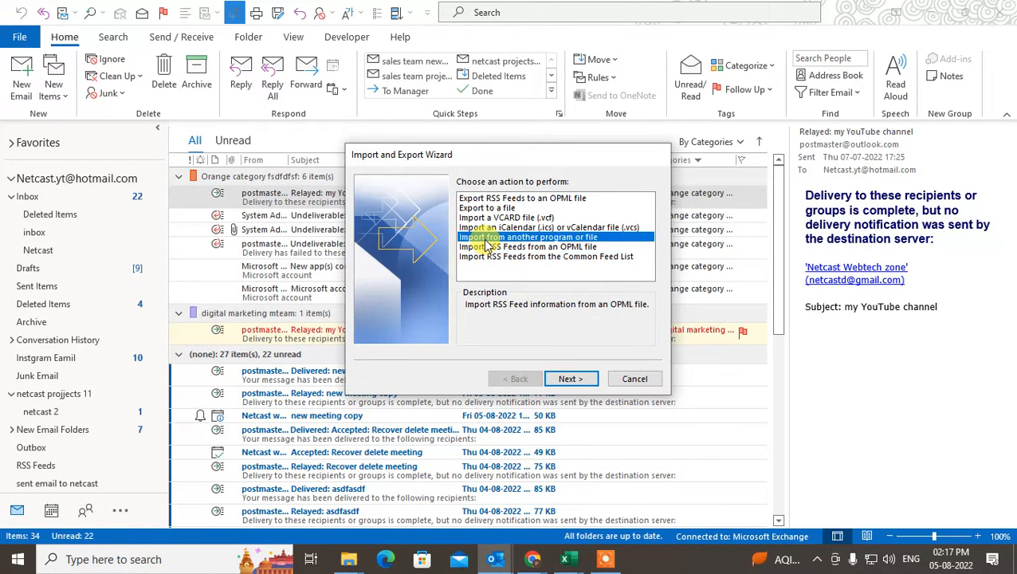
pyautogui.click(570, 378)
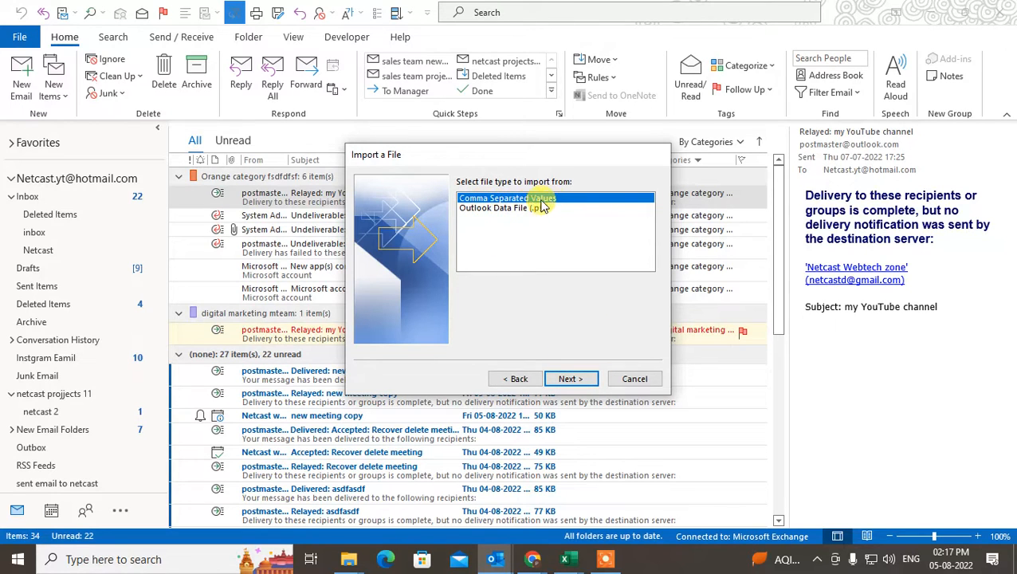
pyautogui.click(570, 380)
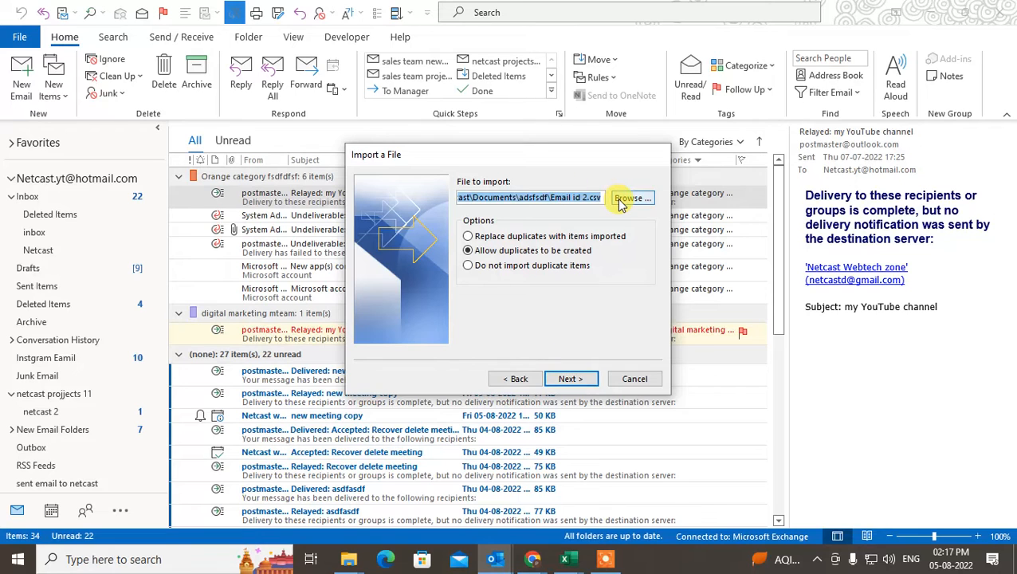
# Step: Pick Email id 2 from the adsfsdf folder as the file to import and Contacts as the destination folder
pyautogui.click(621, 201)
pyautogui.click(482, 247)
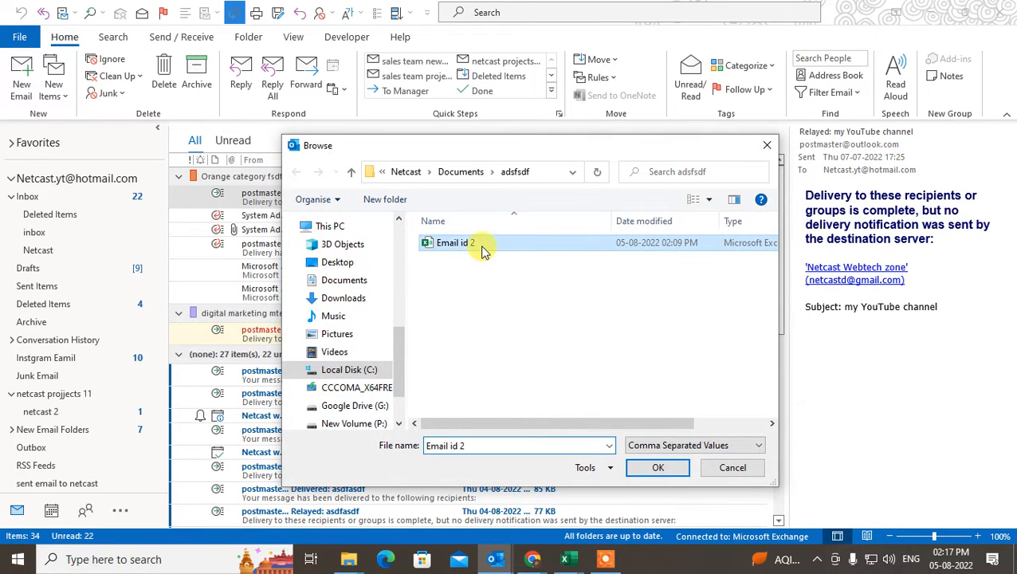
pyautogui.click(658, 471)
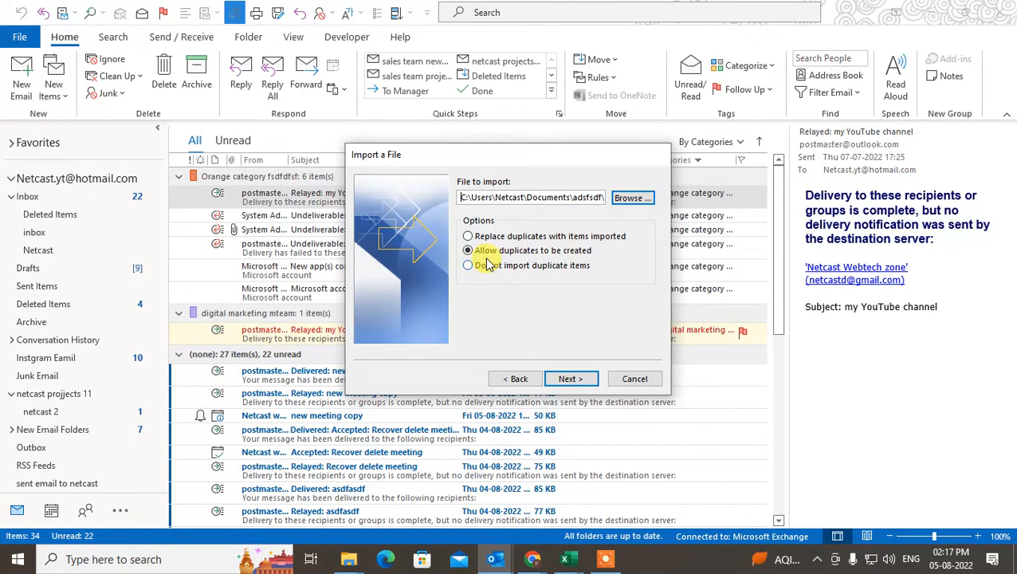
pyautogui.click(575, 381)
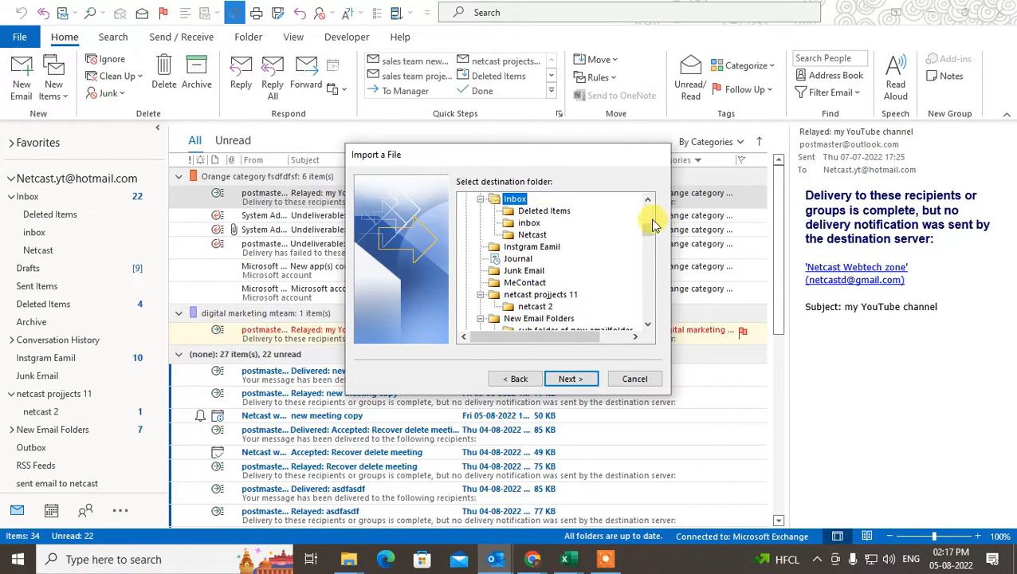
pyautogui.moveTo(649, 235)
pyautogui.mouseDown()
pyautogui.moveTo(648, 209)
pyautogui.moveTo(650, 229)
pyautogui.mouseUp()
pyautogui.click(523, 236)
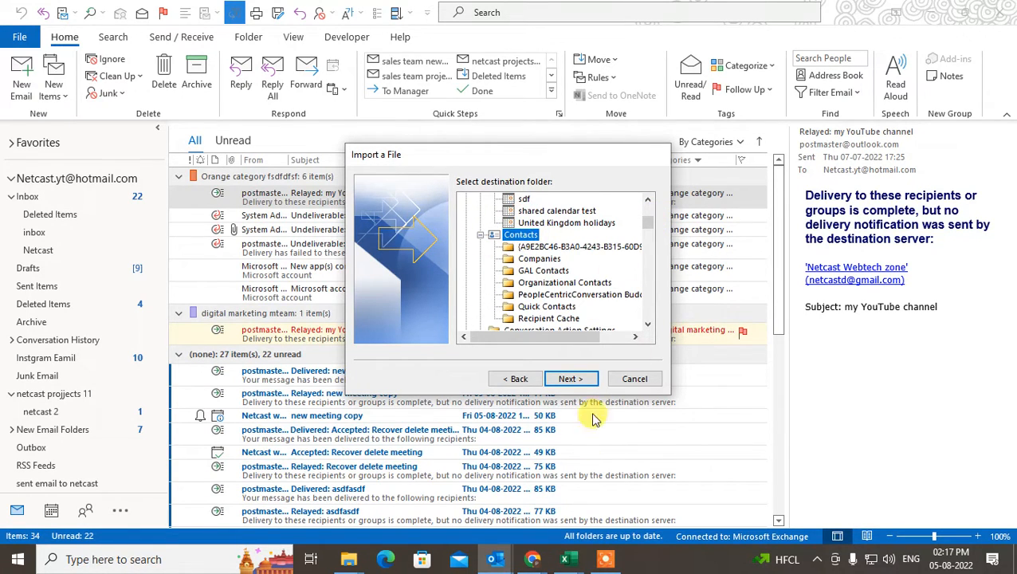
# Step: Switch to the Email id workbook in Excel and close it, saving its changes
pyautogui.moveTo(569, 563)
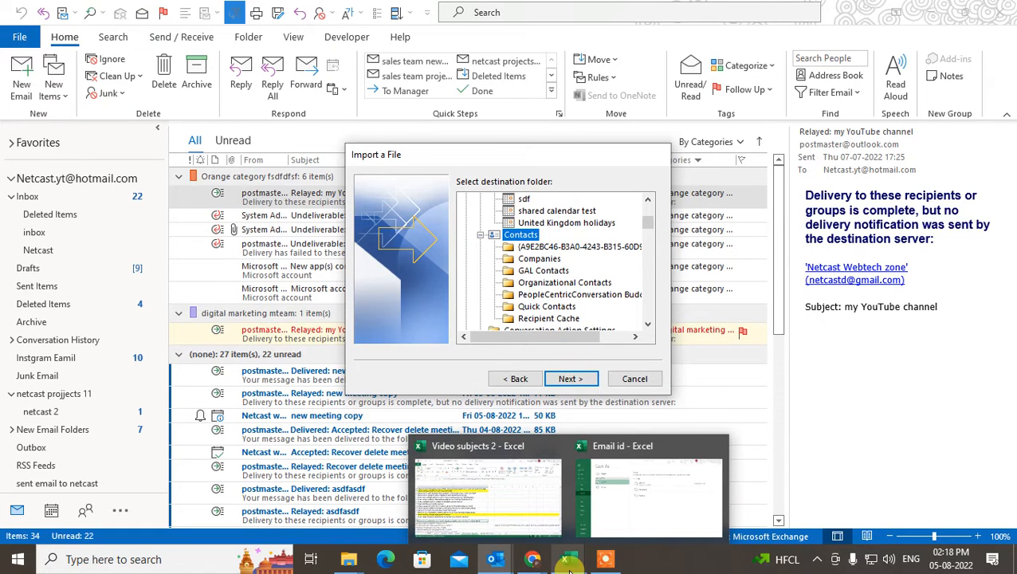
pyautogui.click(613, 538)
pyautogui.click(19, 38)
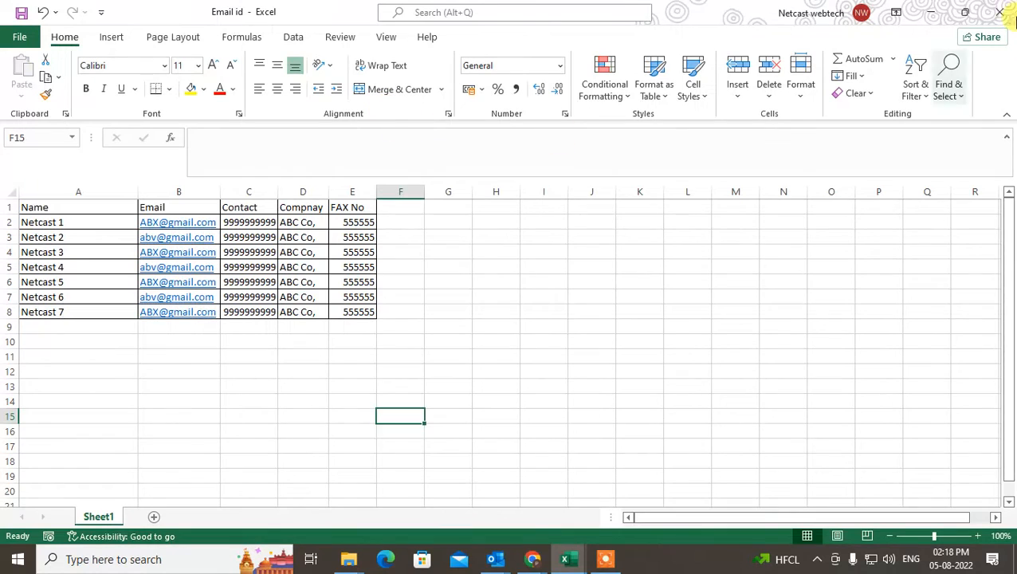
pyautogui.click(1003, 18)
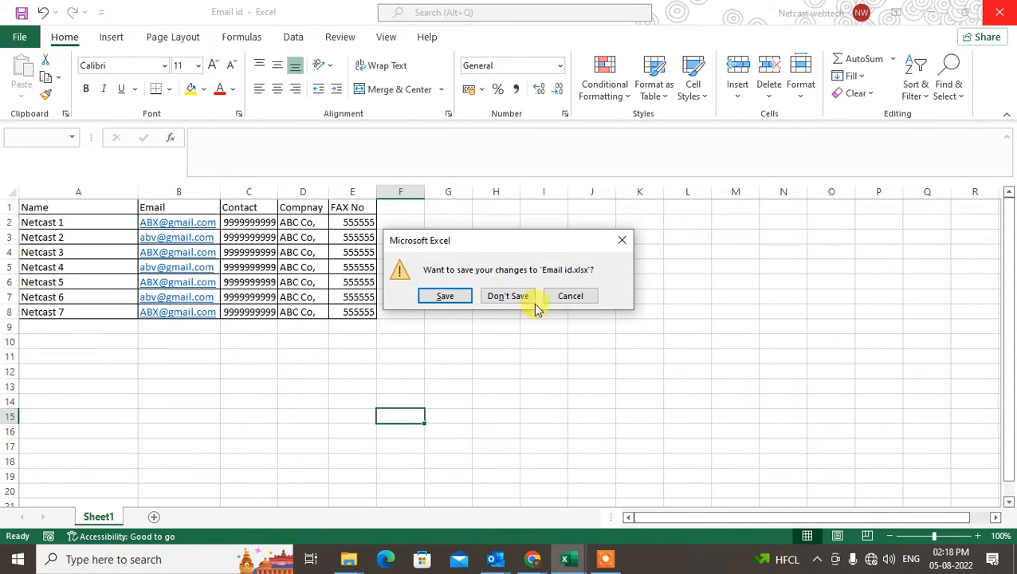
pyautogui.click(437, 297)
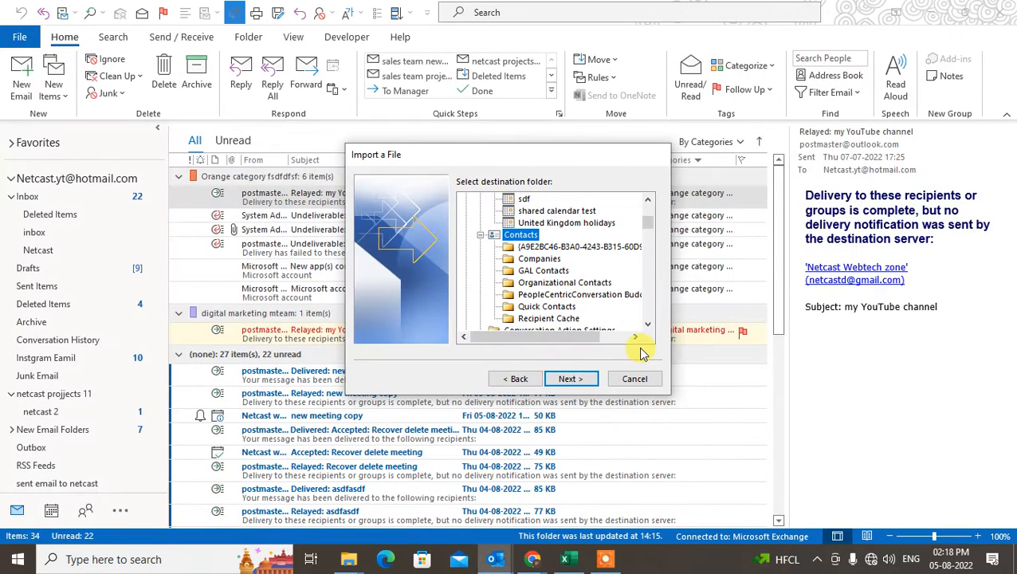
# Step: Continue the import to the custom field mapping and map the CSV's Name value to the Contacts Name field
pyautogui.click(577, 379)
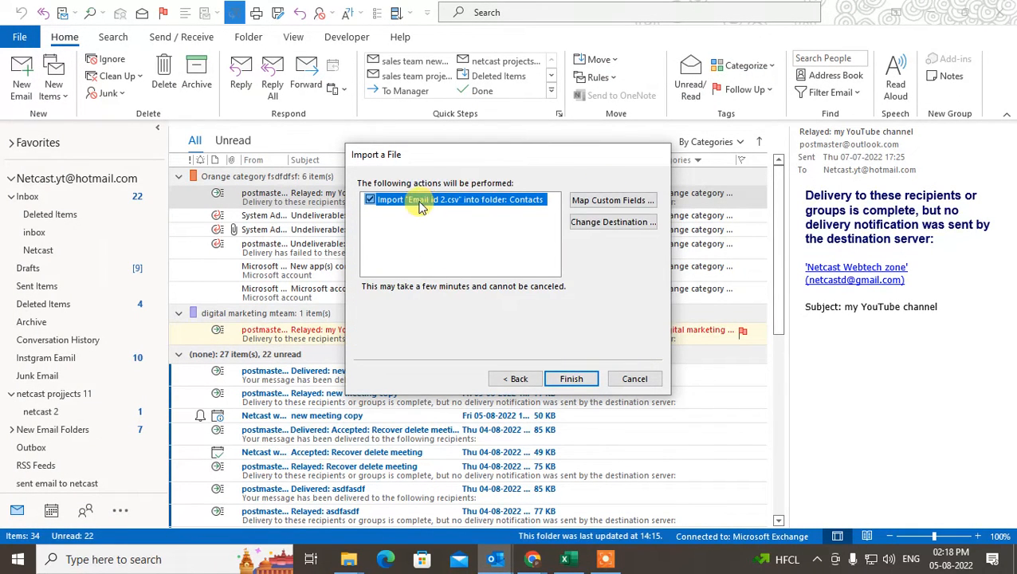
pyautogui.click(370, 202)
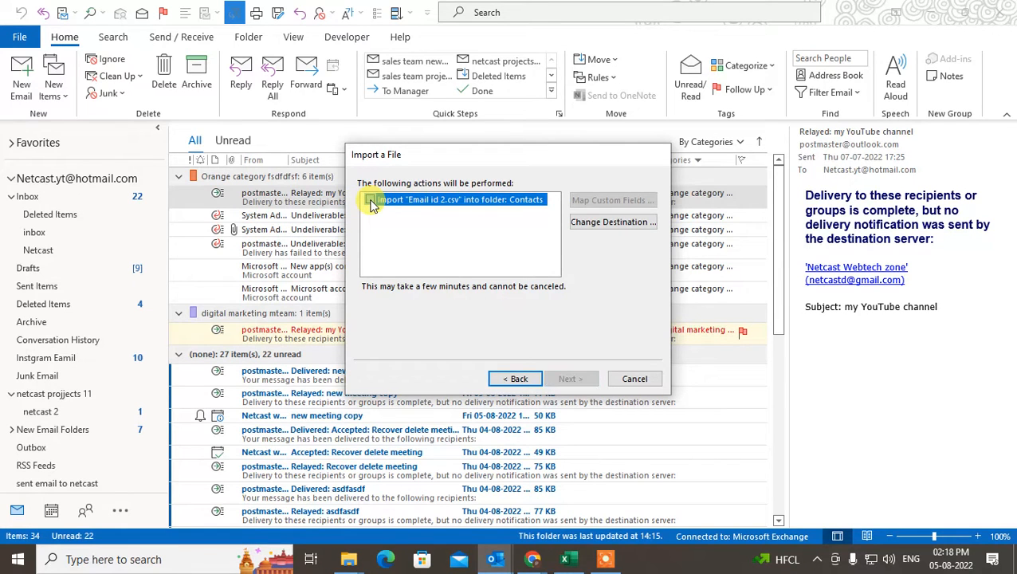
pyautogui.click(371, 202)
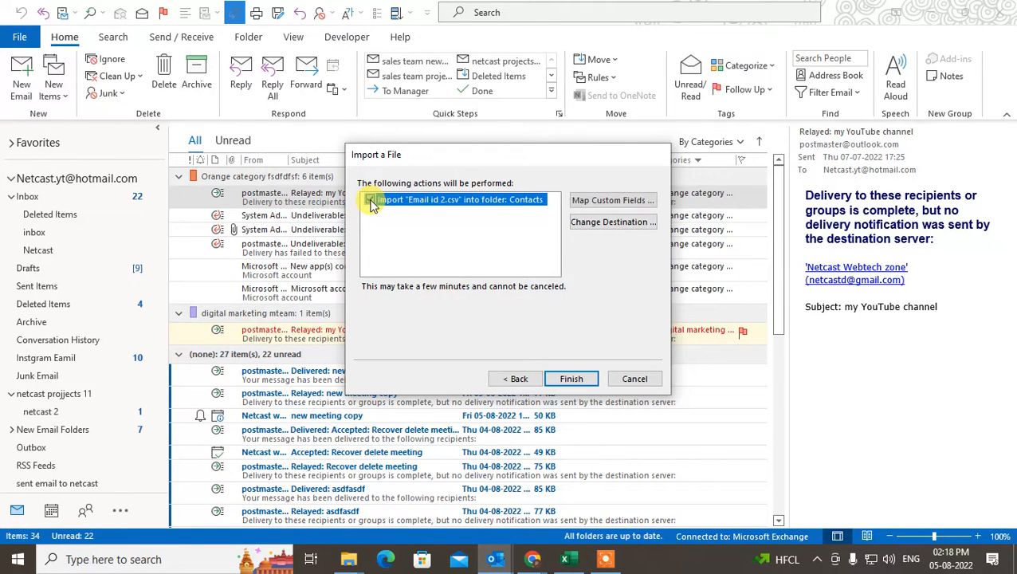
pyautogui.click(636, 201)
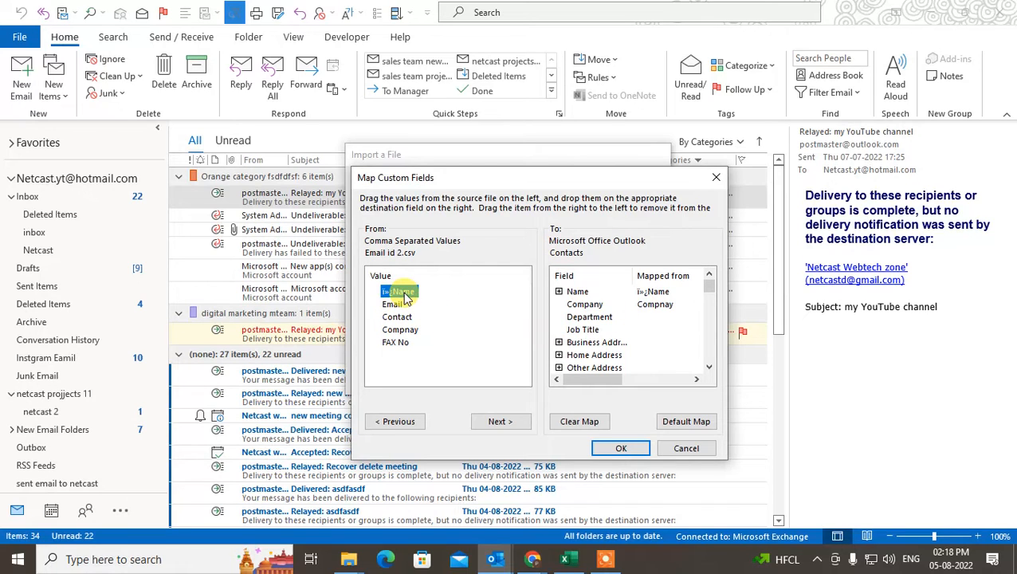
pyautogui.moveTo(403, 295); pyautogui.dragTo(675, 289)
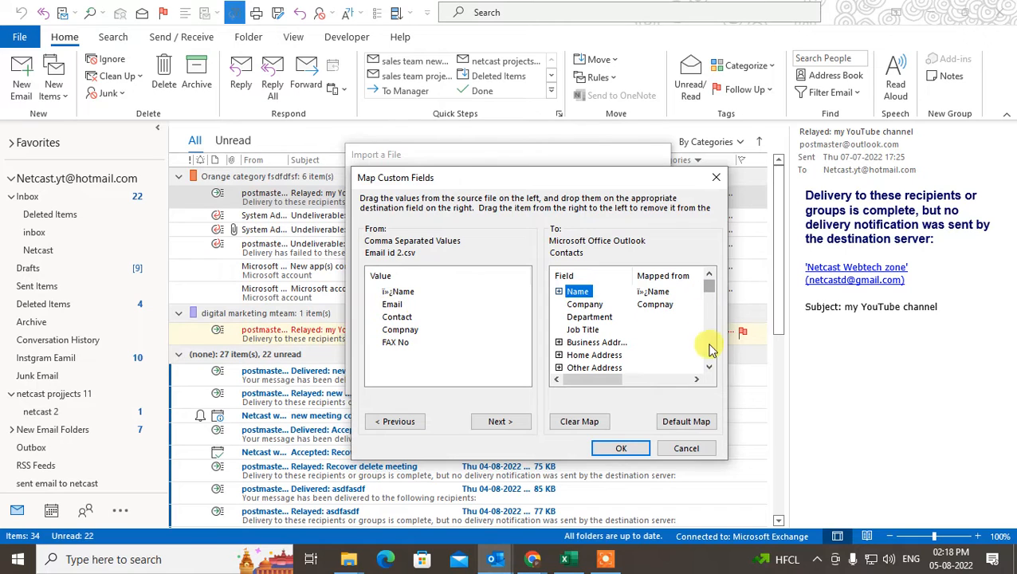
# Step: Map the CSV's Email value to the E-mail field of Contacts
pyautogui.click(710, 368)
pyautogui.click(711, 369)
pyautogui.click(711, 369)
pyautogui.click(710, 369)
pyautogui.click(710, 368)
pyautogui.click(711, 368)
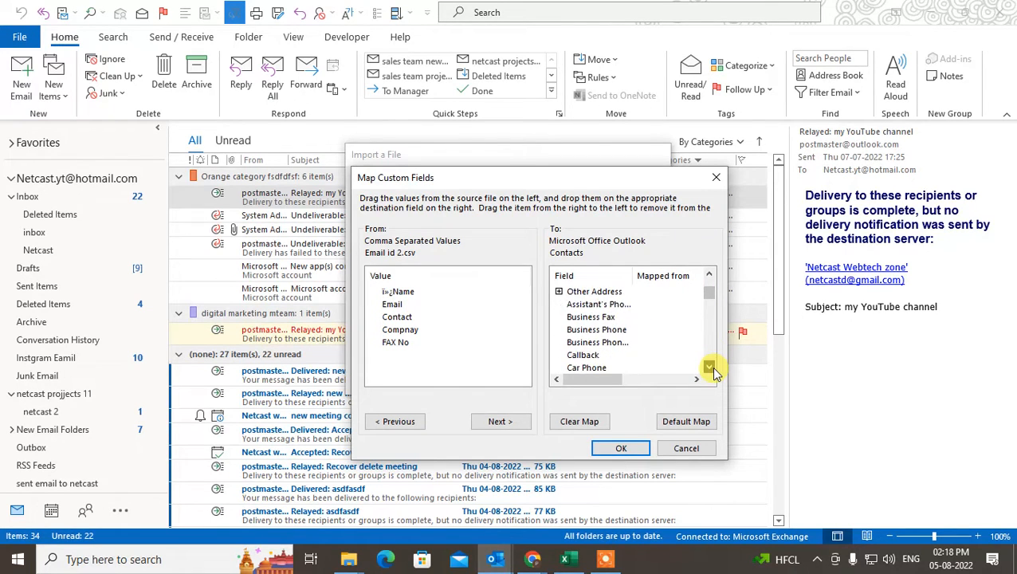
pyautogui.click(711, 368)
pyautogui.click(711, 369)
pyautogui.click(710, 369)
pyautogui.click(710, 369)
pyautogui.click(710, 368)
pyautogui.click(710, 369)
pyautogui.click(711, 368)
pyautogui.click(710, 368)
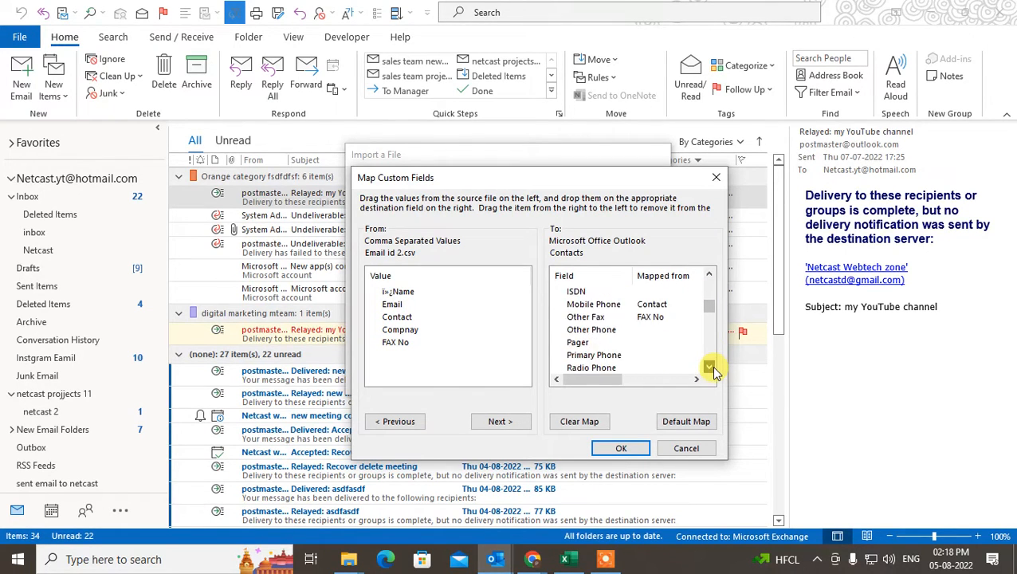
pyautogui.click(711, 368)
pyautogui.click(710, 368)
pyautogui.click(711, 368)
pyautogui.click(710, 368)
pyautogui.click(710, 369)
pyautogui.click(710, 369)
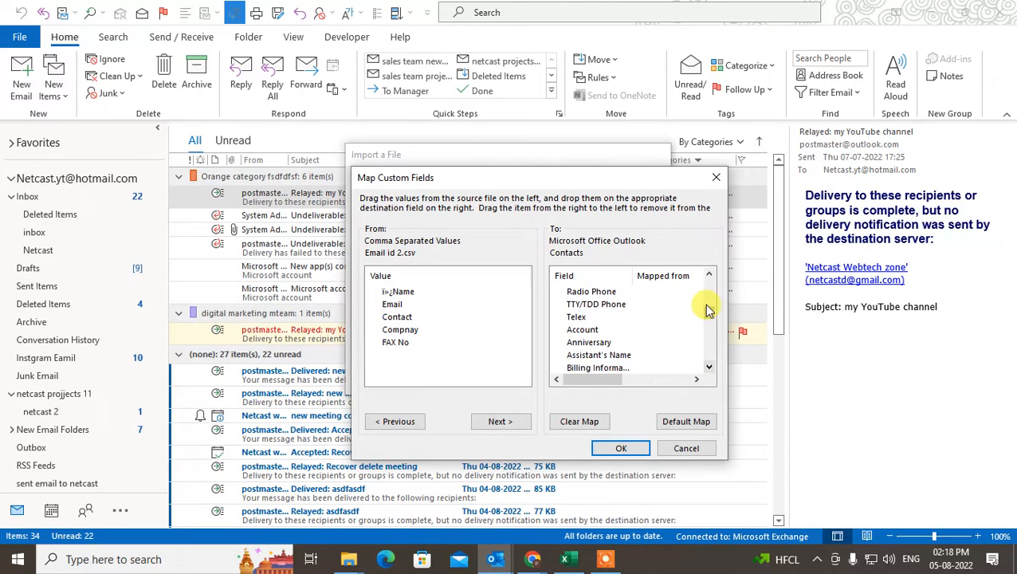
pyautogui.moveTo(706, 311); pyautogui.dragTo(710, 324)
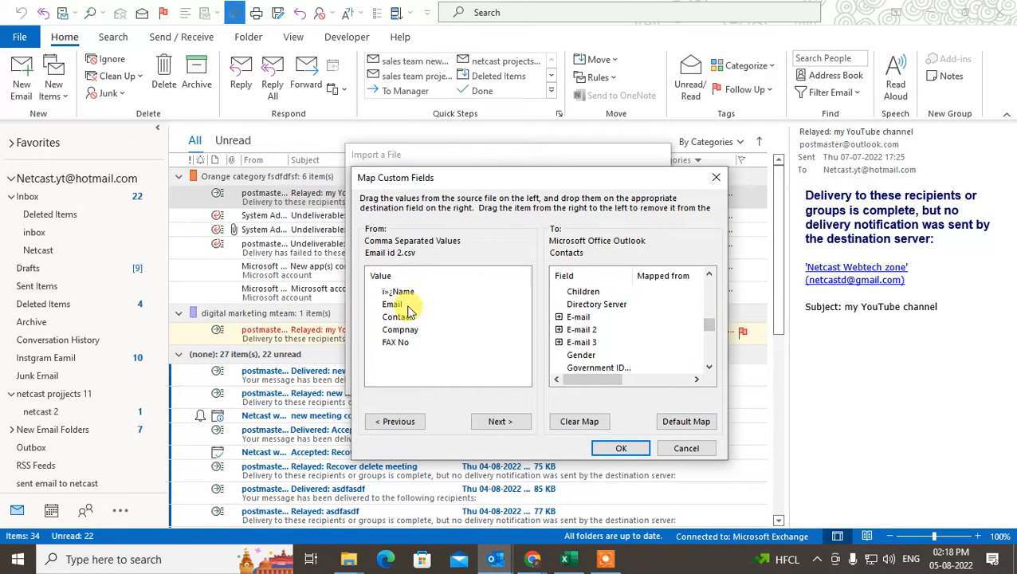
pyautogui.moveTo(391, 307); pyautogui.dragTo(646, 319)
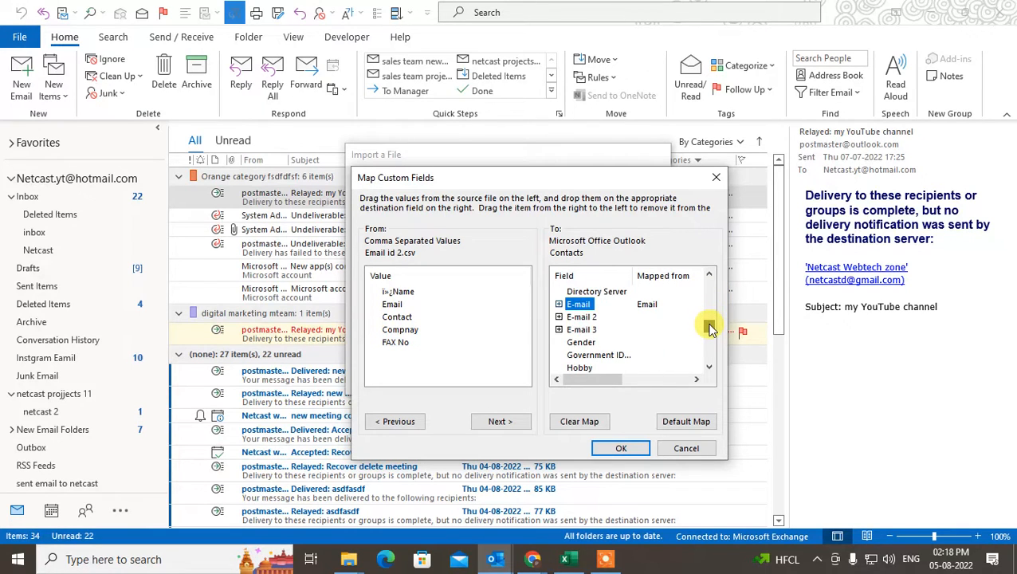
# Step: Review the Contacts field mappings from Name and Company through the phone and fax fields
pyautogui.moveTo(710, 341); pyautogui.dragTo(706, 275)
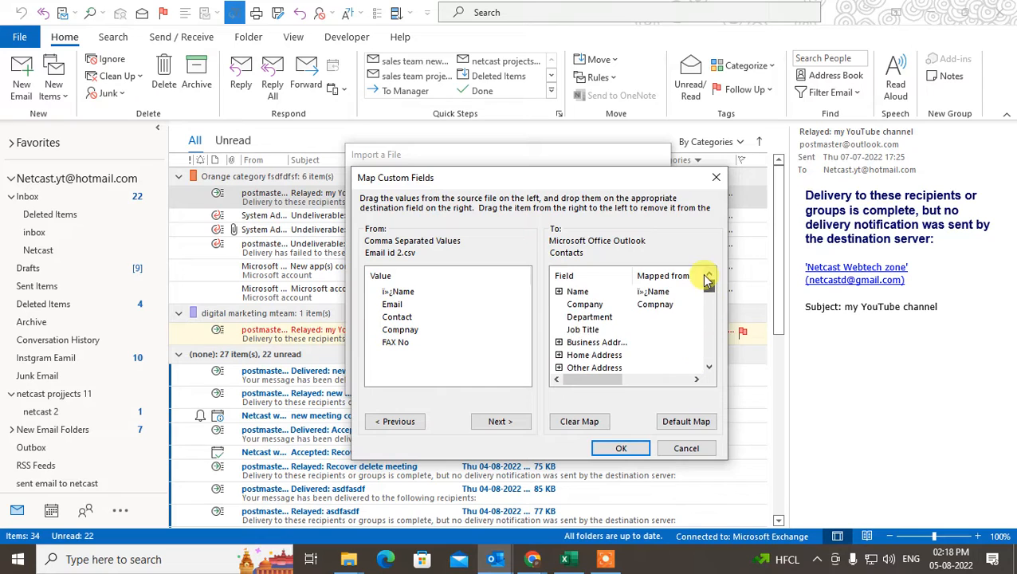
pyautogui.click(710, 368)
pyautogui.click(710, 368)
pyautogui.click(710, 368)
pyautogui.click(710, 367)
pyautogui.click(710, 367)
pyautogui.click(710, 367)
pyautogui.click(709, 368)
pyautogui.click(709, 367)
pyautogui.click(709, 367)
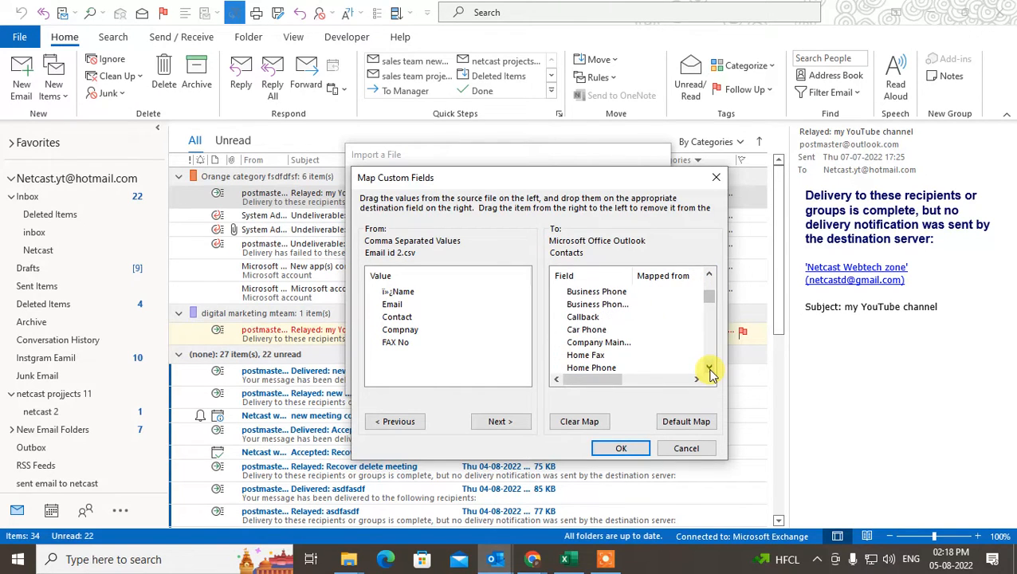
pyautogui.click(709, 368)
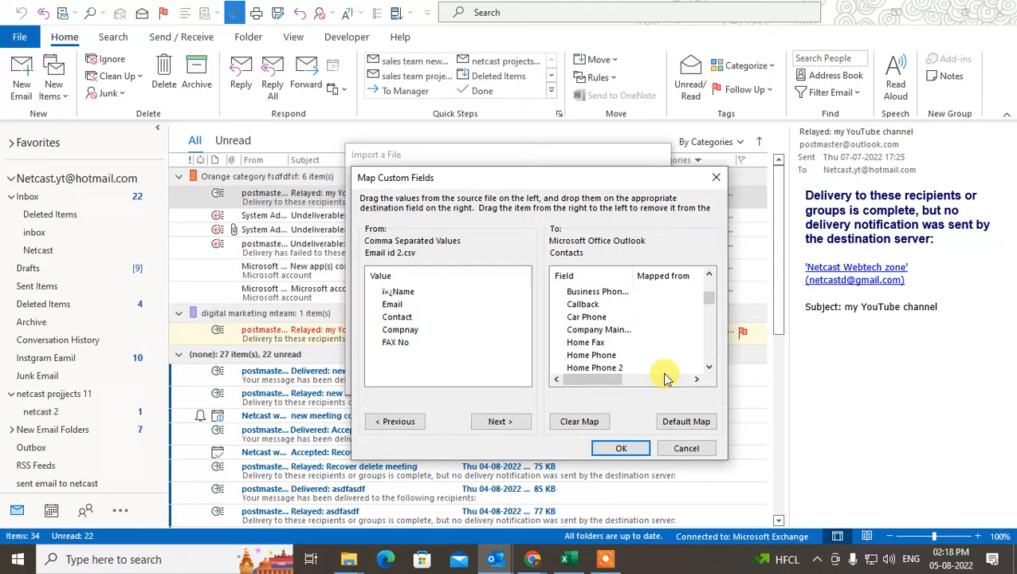
pyautogui.click(711, 369)
pyautogui.click(711, 368)
pyautogui.click(710, 369)
pyautogui.click(710, 368)
pyautogui.click(710, 368)
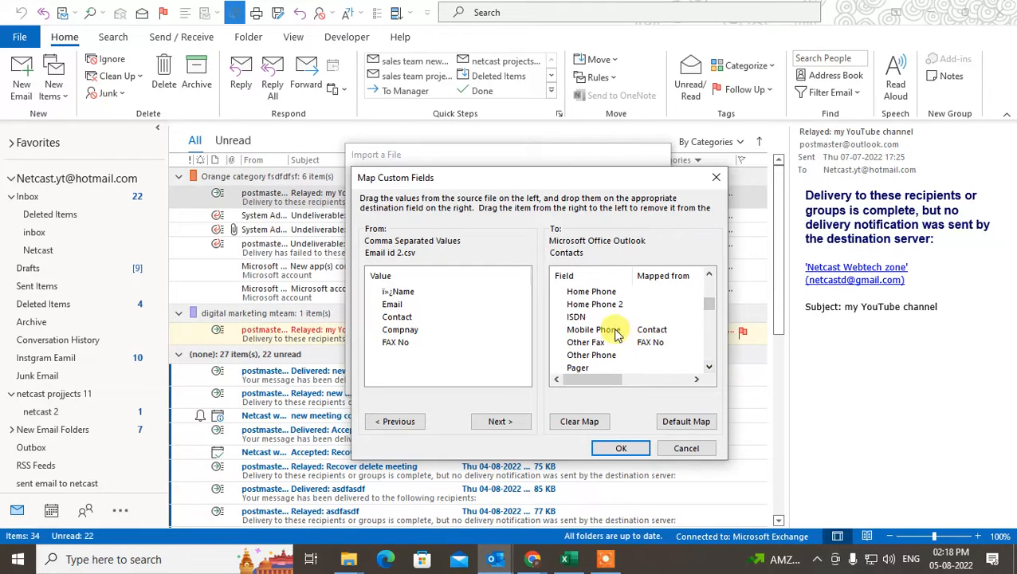
# Step: Map the CSV's Contact value to Mobile Phone and FAX No to Other Fax, and finish the import into Contacts
pyautogui.moveTo(397, 317); pyautogui.dragTo(664, 328)
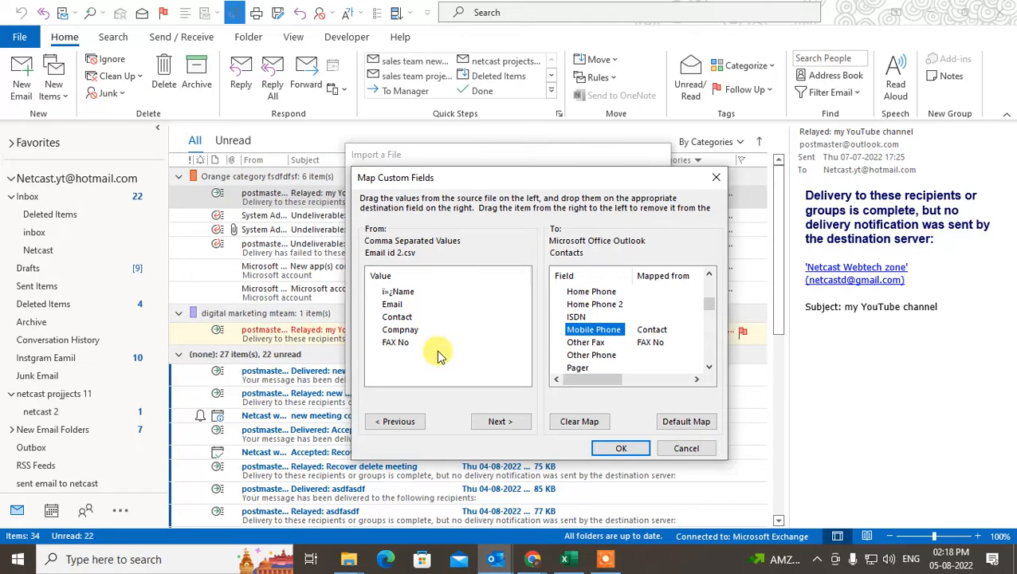
pyautogui.moveTo(393, 343); pyautogui.dragTo(666, 352)
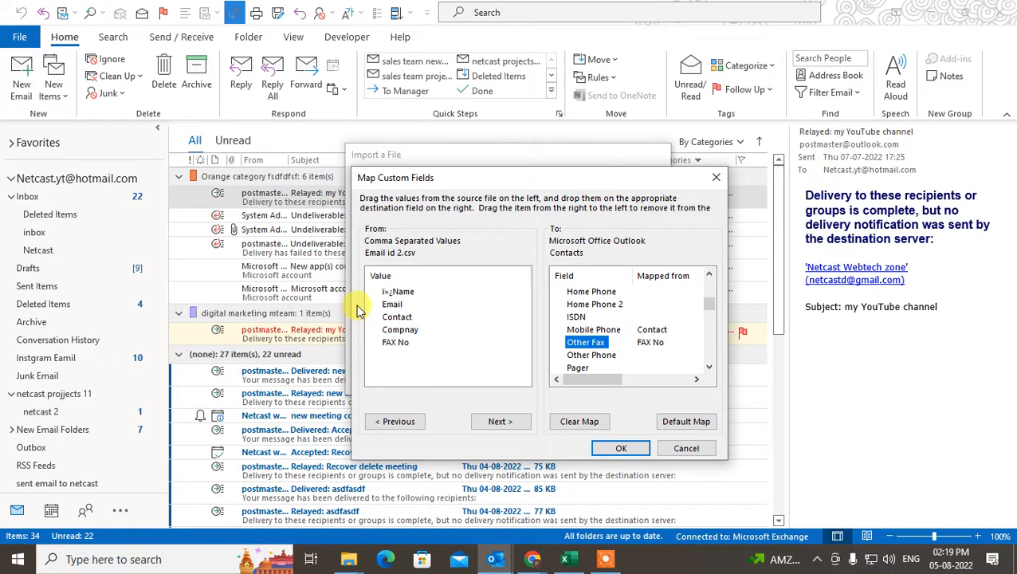
pyautogui.click(621, 448)
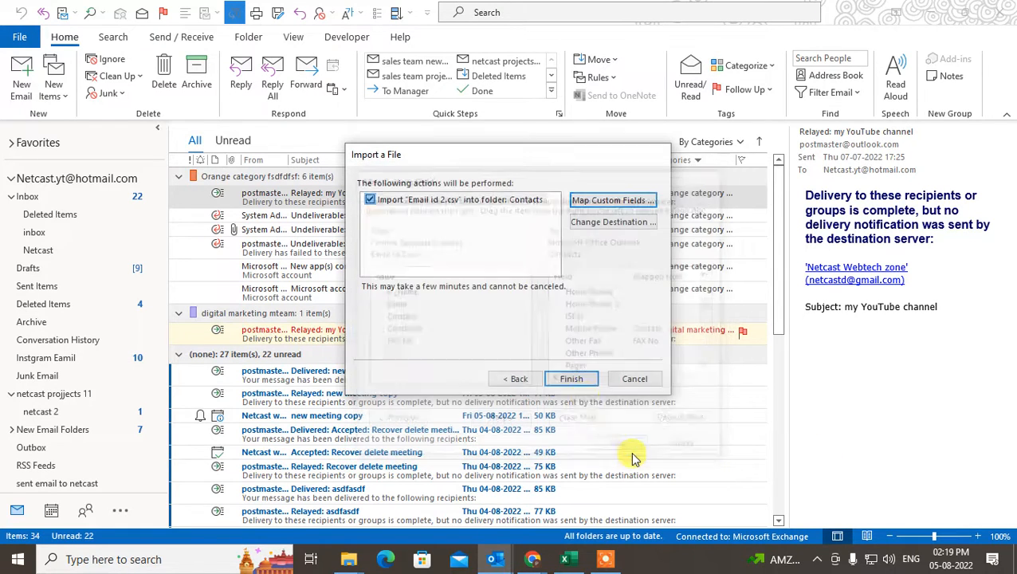
pyautogui.click(572, 380)
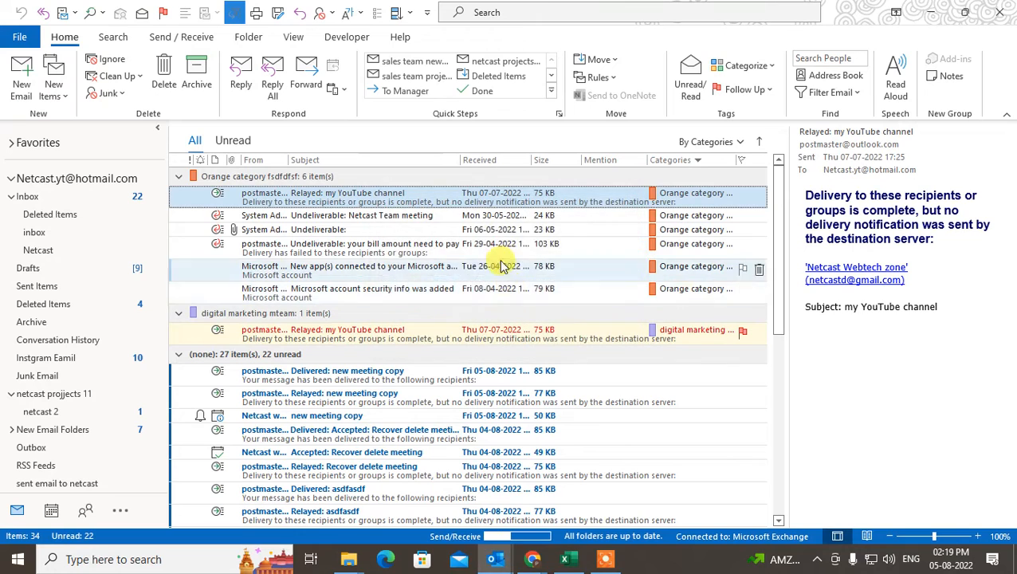
# Step: Open the Contacts folder and look through the imported Netcast entries
pyautogui.click(51, 511)
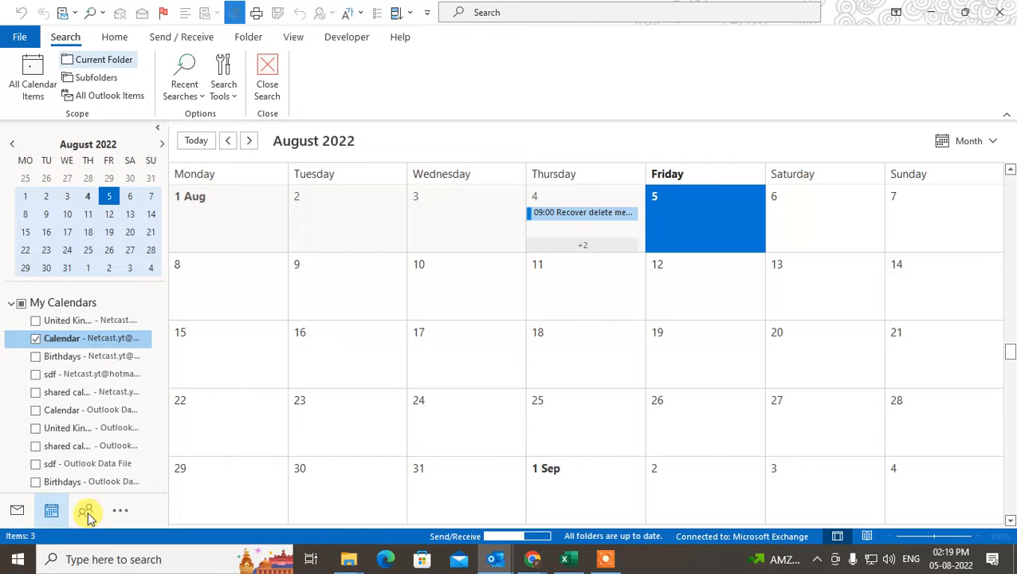
pyautogui.click(86, 511)
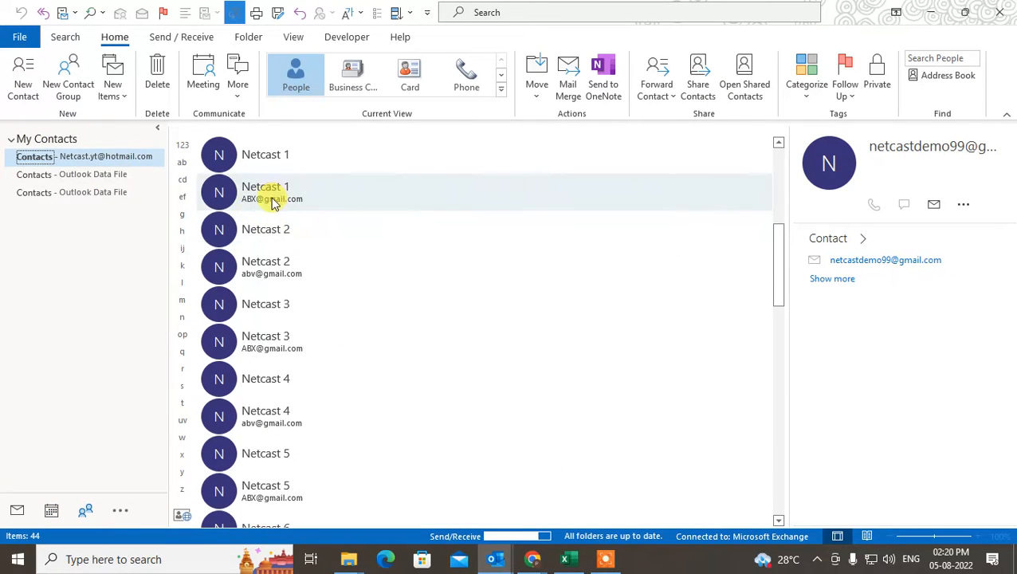
pyautogui.scroll(-1, 269, 269)
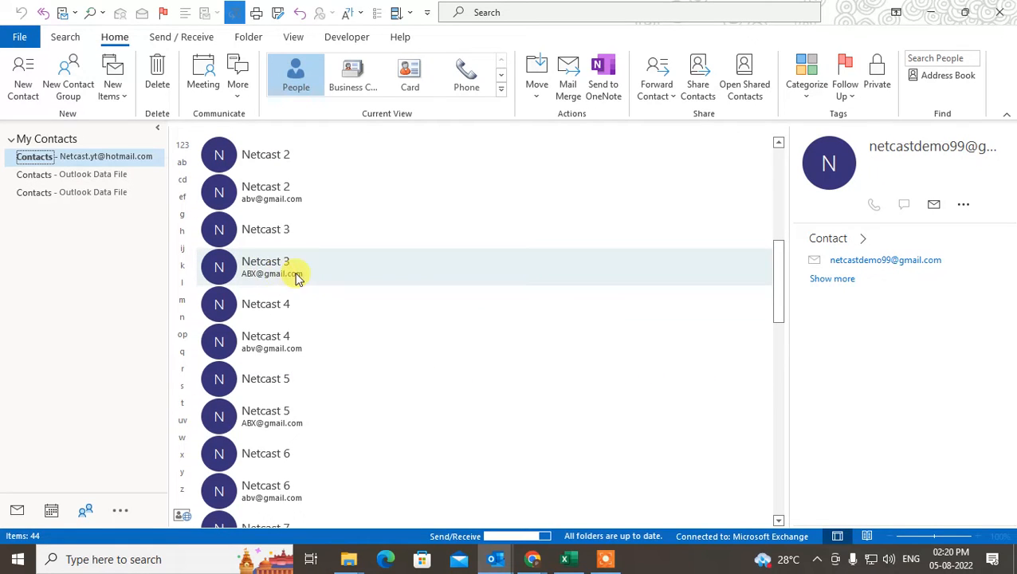
pyautogui.scroll(-3, 306, 377)
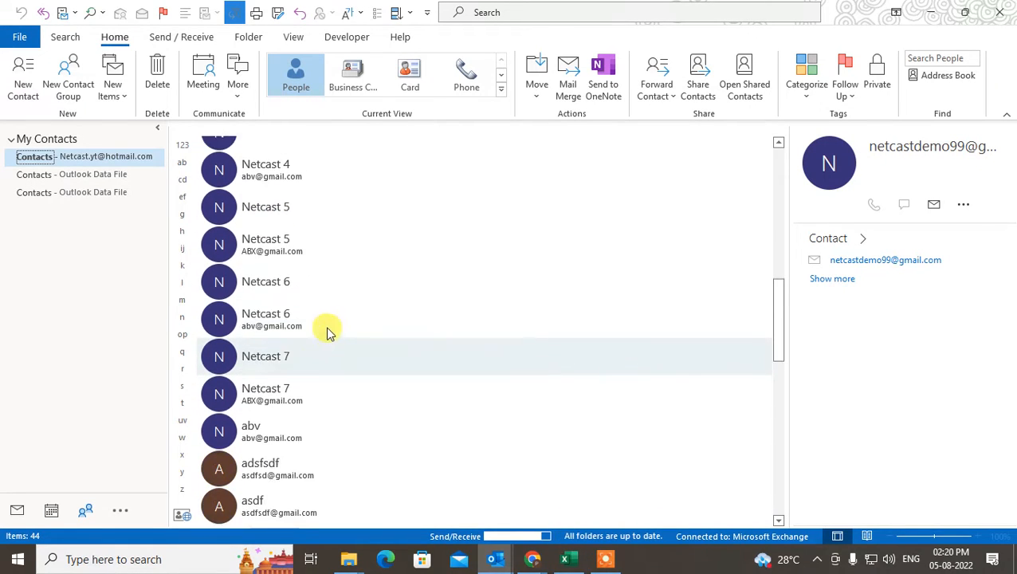
pyautogui.scroll(-1, 329, 330)
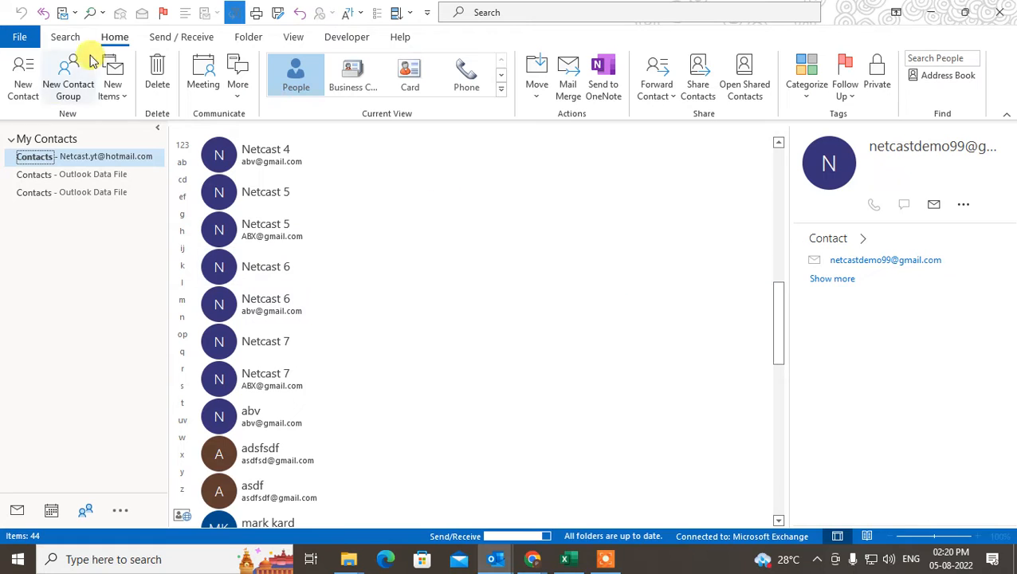
# Step: Check the two Outlook Data File contact folders and return to the Hotmail account's Contacts folder
pyautogui.click(78, 173)
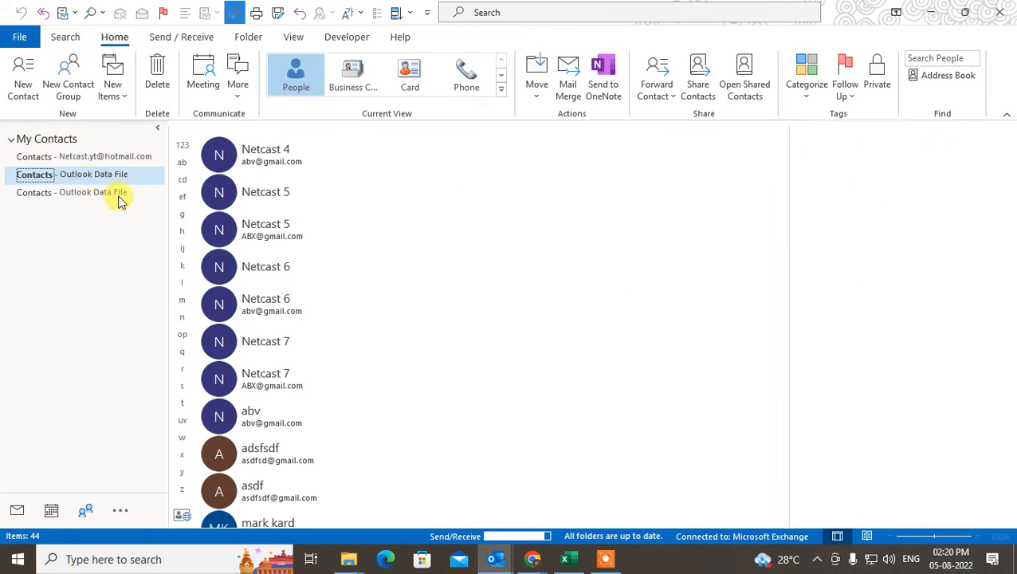
pyautogui.click(96, 193)
pyautogui.click(92, 177)
pyautogui.click(93, 155)
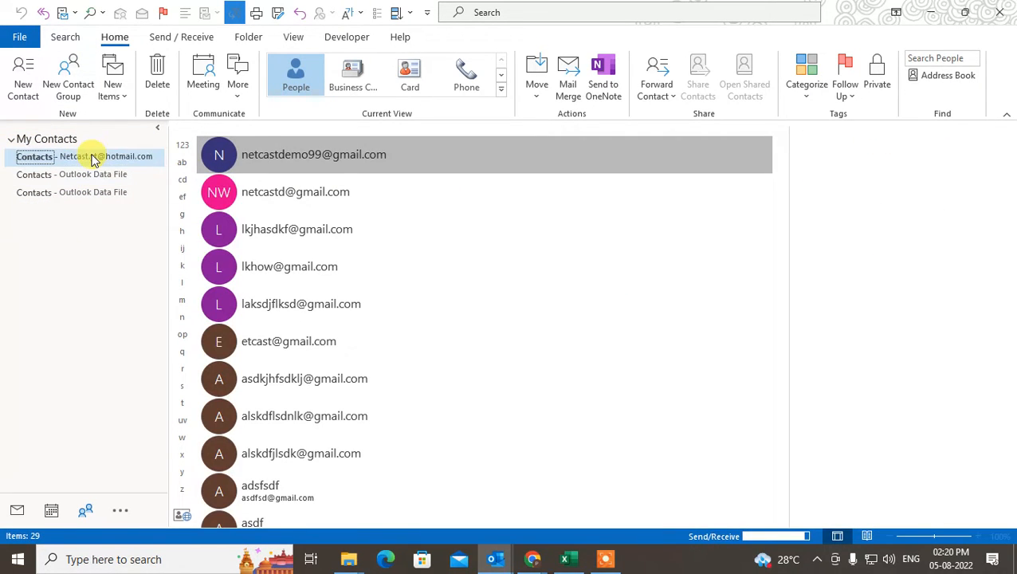
# Step: Search people for "netcast", then look through the matches and the Netcast entries in the contact list
pyautogui.click(930, 59)
pyautogui.write('net')
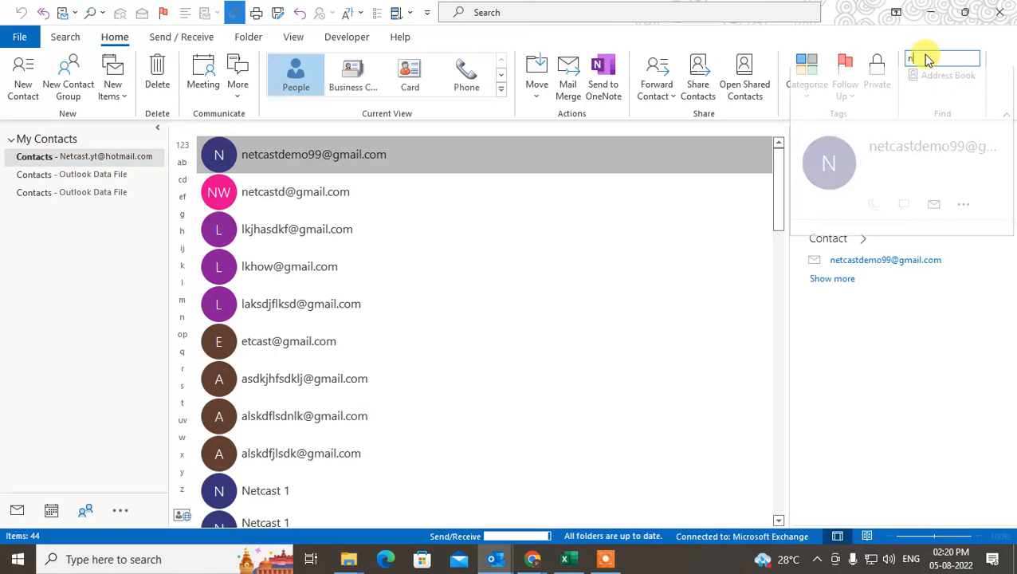
pyautogui.write('cast')
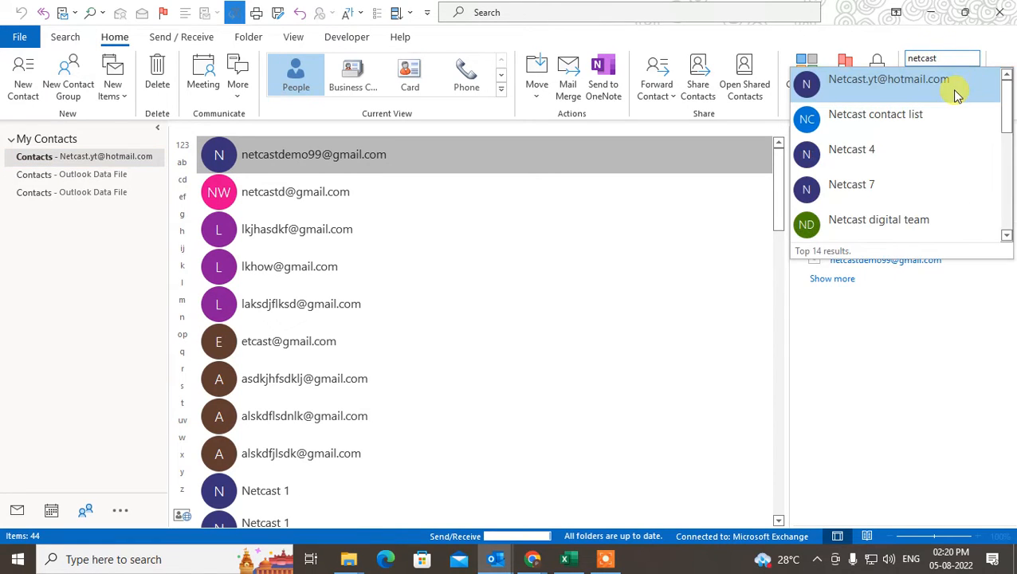
pyautogui.scroll(-2, 923, 108)
pyautogui.scroll(-3, 922, 108)
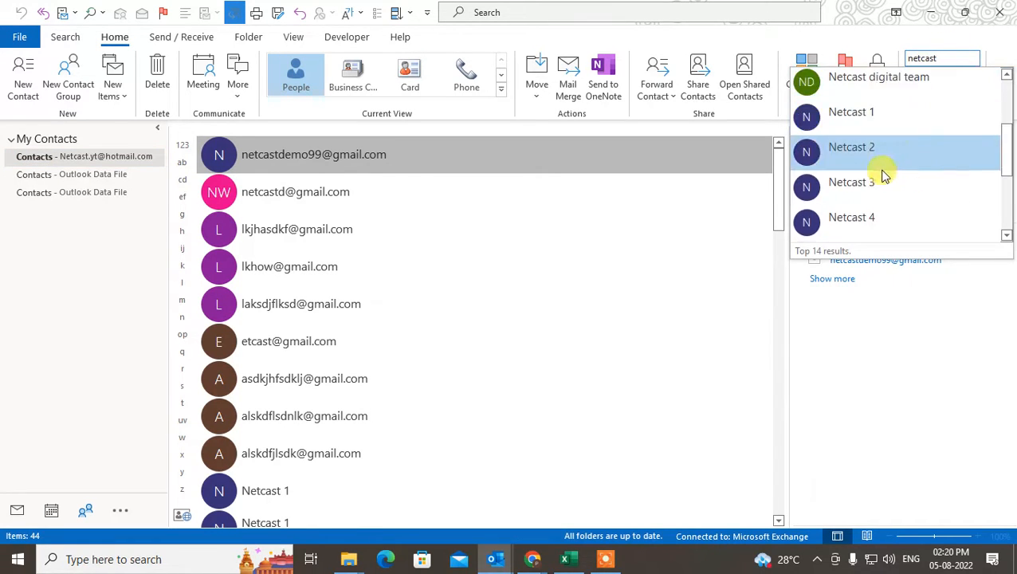
pyautogui.scroll(-4, 379, 300)
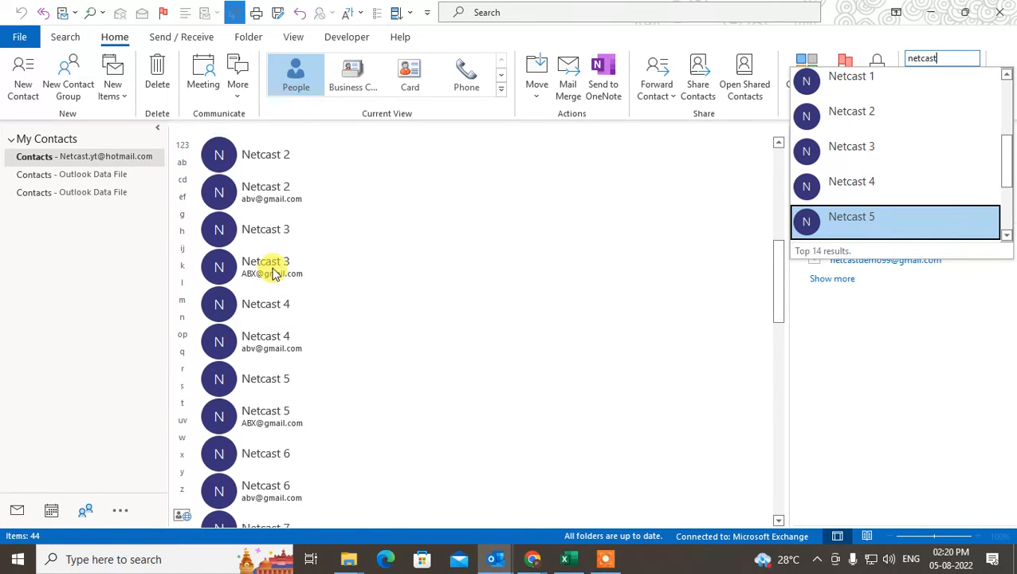
pyautogui.scroll(-1, 268, 279)
pyautogui.scroll(-1, 446, 285)
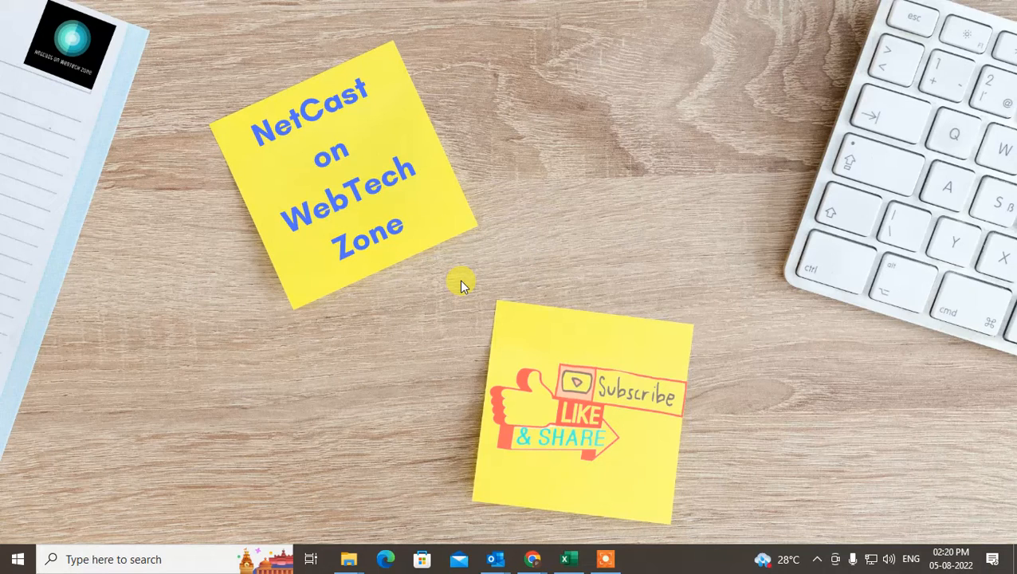
# Step: Switch to the Email id workbook in Excel
pyautogui.moveTo(564, 564)
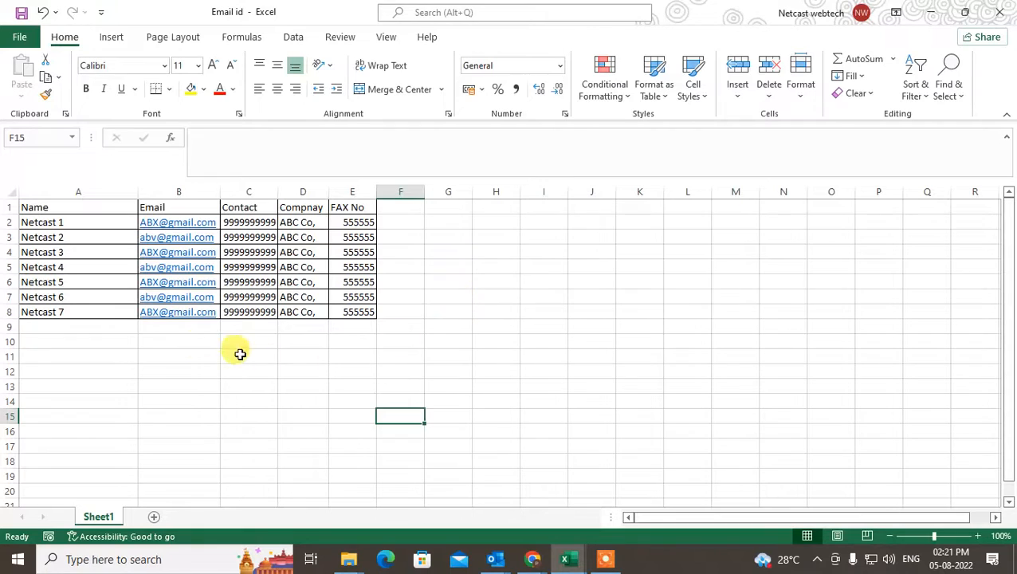
pyautogui.click(177, 341)
pyautogui.click(204, 222)
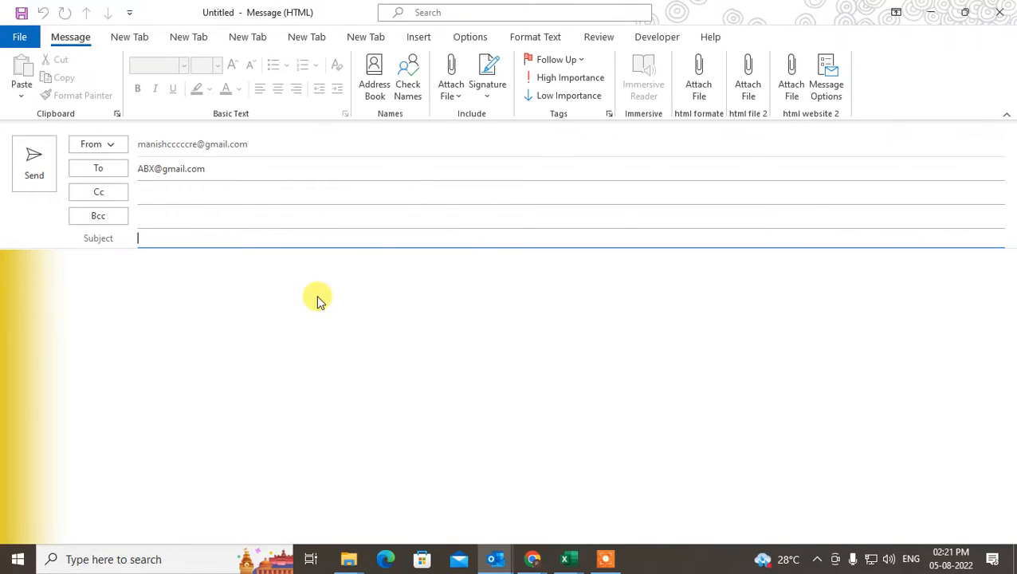
pyautogui.click(1000, 13)
pyautogui.click(500, 322)
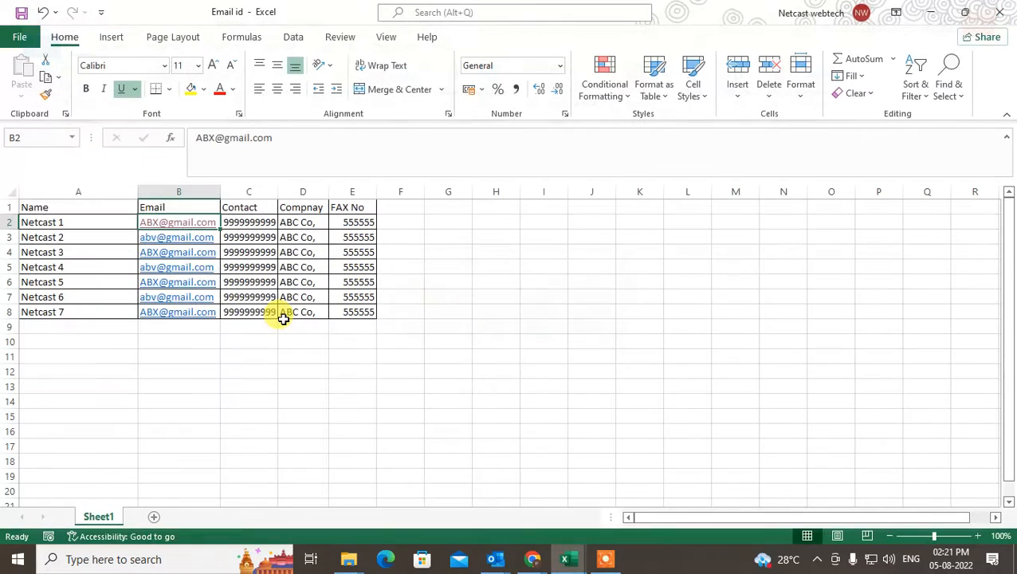
# Step: Copy the e-mail addresses of Netcast 1 through Netcast 7 in cells B2:B8
pyautogui.click(201, 327)
pyautogui.press('Up')
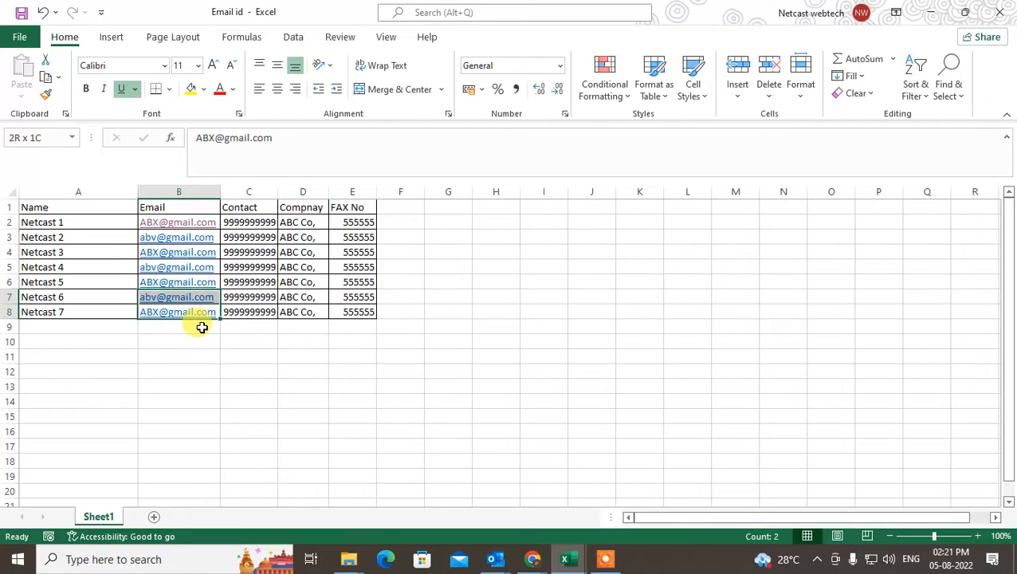
pyautogui.hotkey('shift', 'Up')
pyautogui.hotkey('shift', 'Up')
pyautogui.hotkey('shift', 'Up')
pyautogui.hotkey('shift', 'Up')
pyautogui.hotkey('shift', 'Up')
pyautogui.hotkey('shift', 'Up')
pyautogui.hotkey('ctrl', 'c')
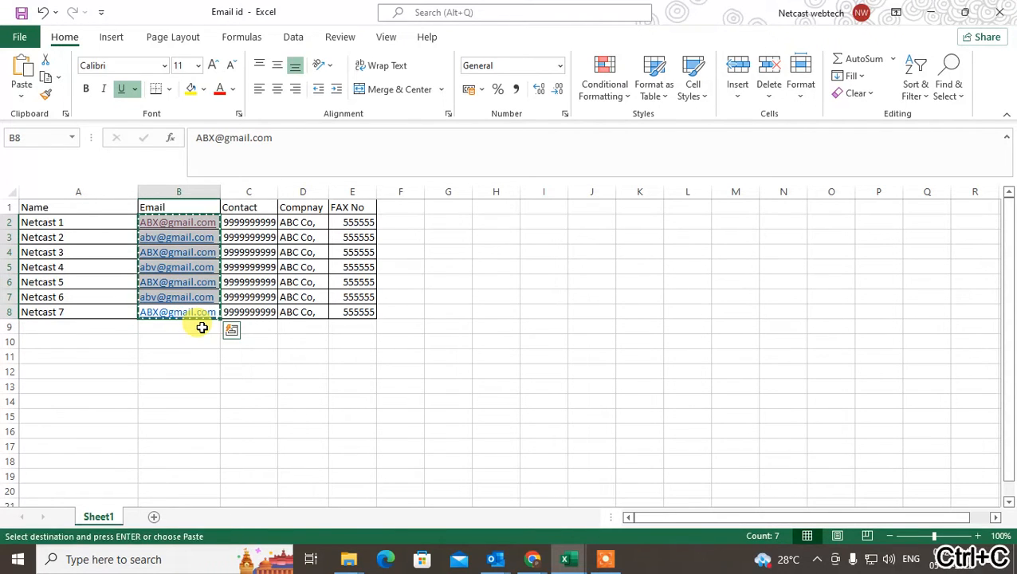
pyautogui.rightClick(185, 291)
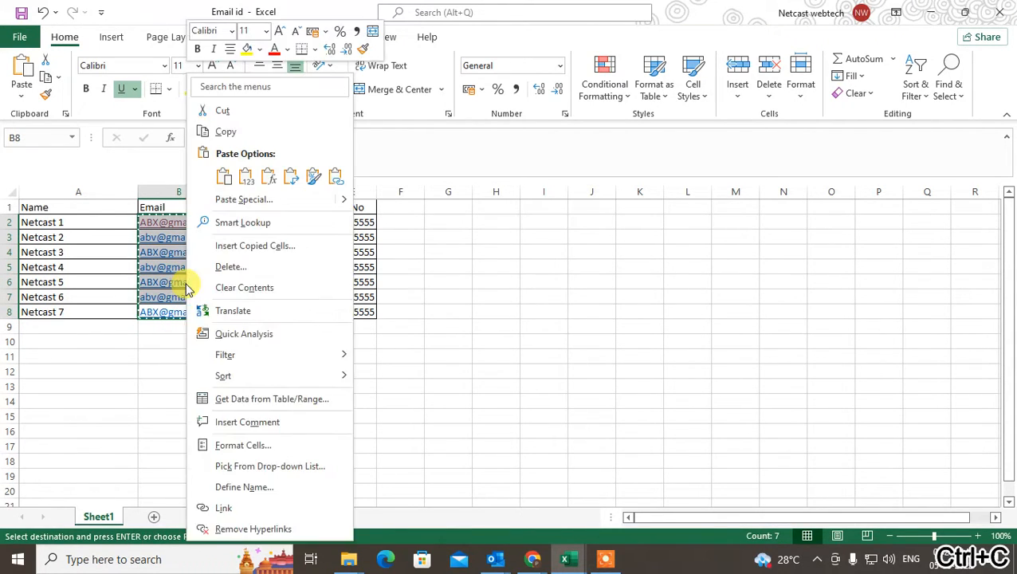
pyautogui.click(225, 131)
# Step: Switch to Outlook, return to the mail view and create a new e-mail message
pyautogui.moveTo(496, 559)
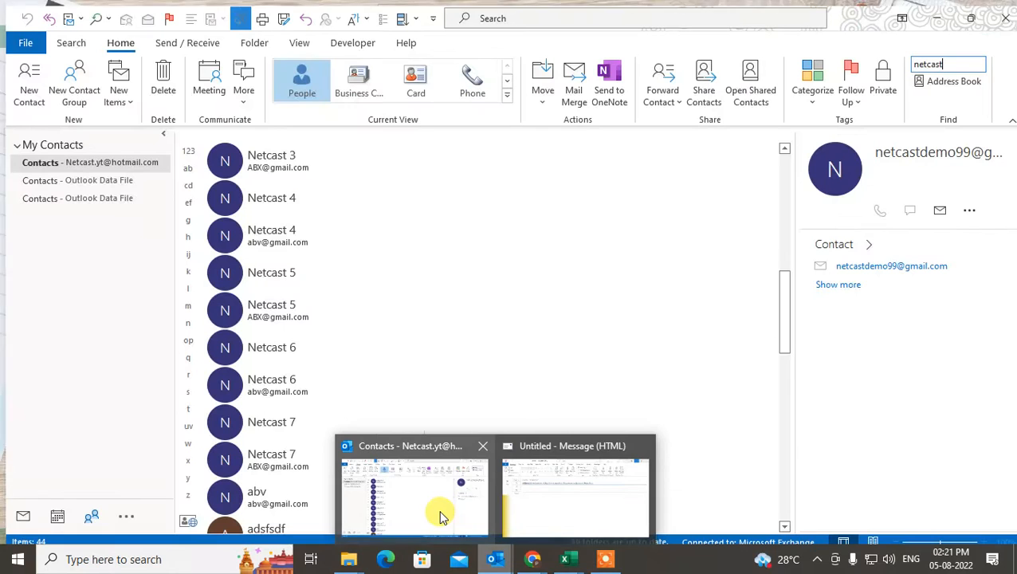
pyautogui.click(442, 517)
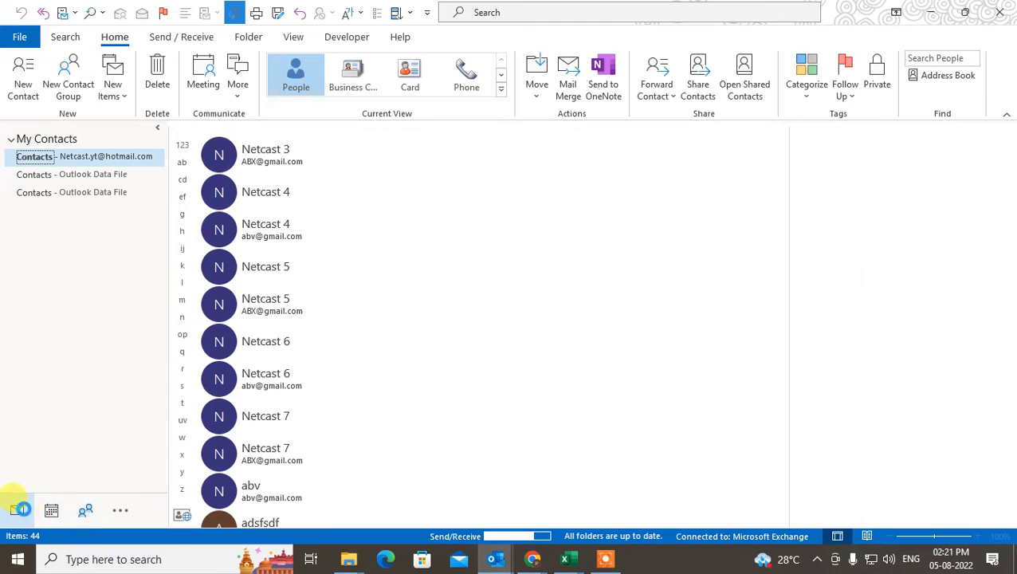
pyautogui.click(18, 509)
pyautogui.click(19, 76)
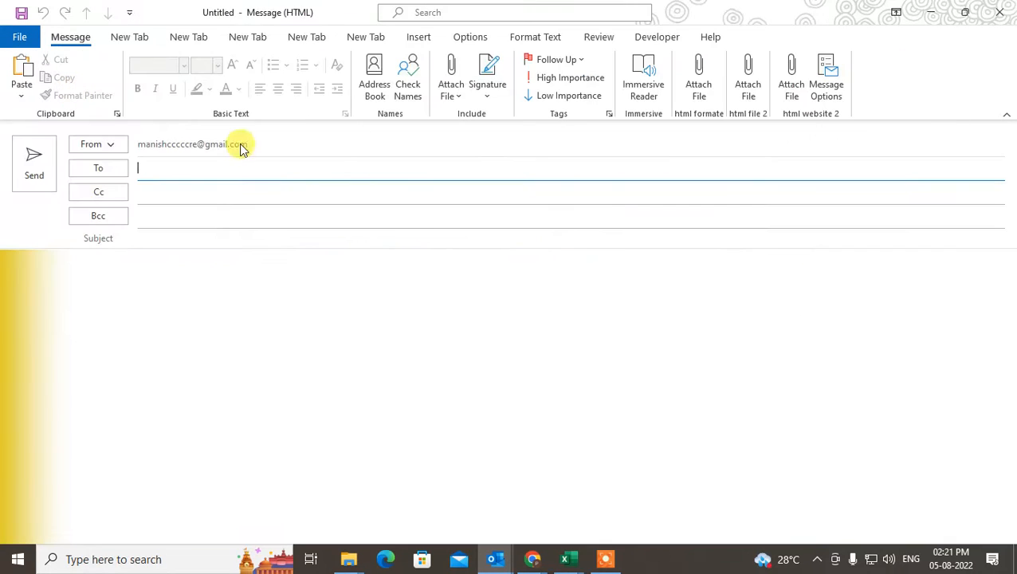
# Step: Paste the copied e-mail addresses as the new message's To recipients and have them resolved
pyautogui.rightClick(185, 168)
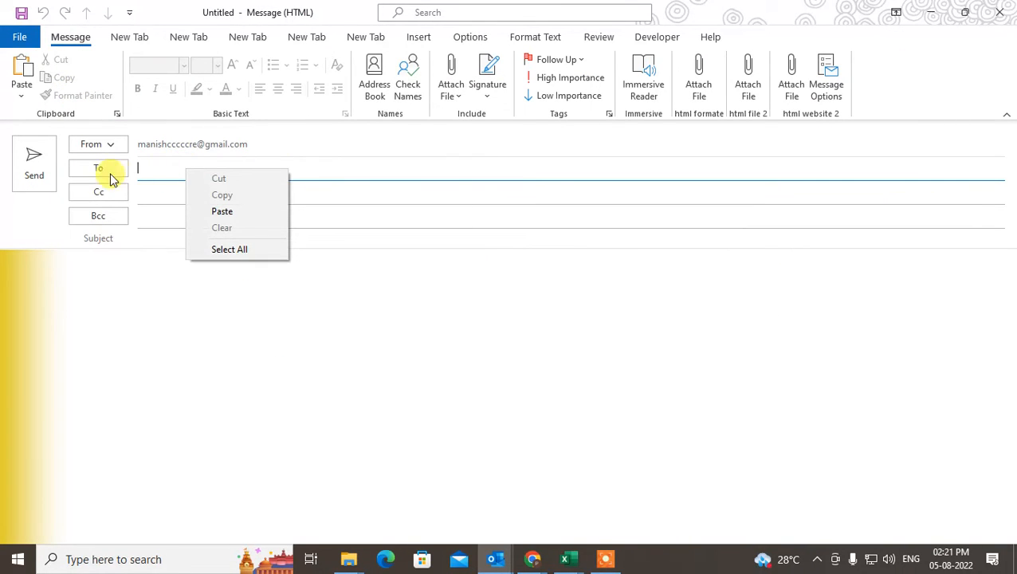
pyautogui.click(231, 211)
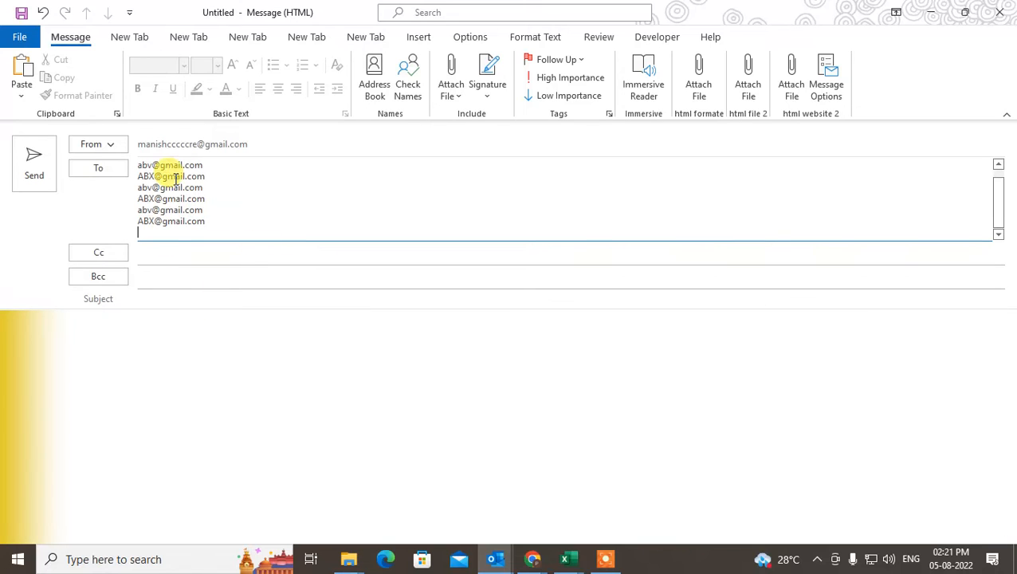
pyautogui.click(236, 315)
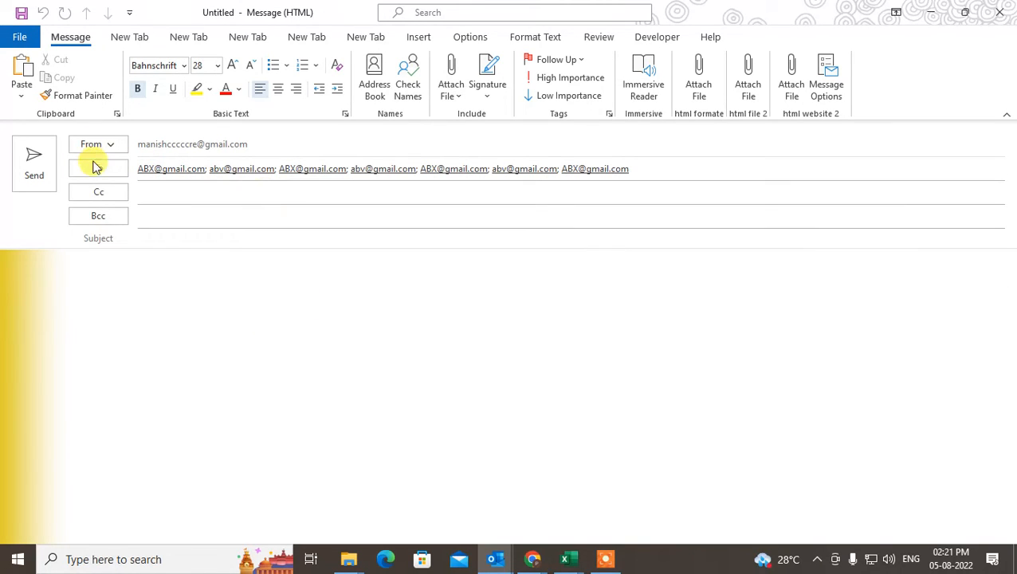